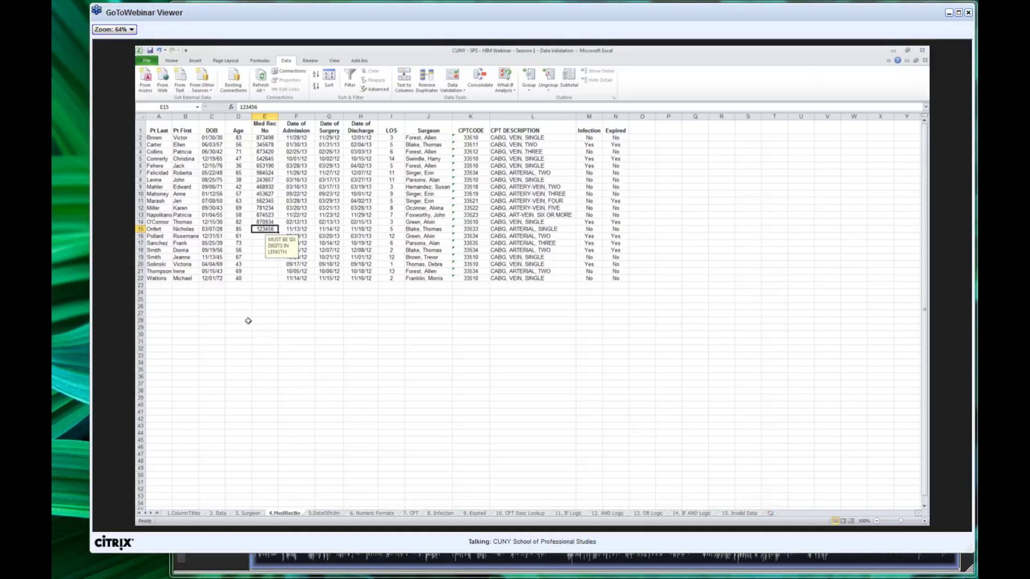
- Switch to the 5.DateOfAdm sheet and select admission cells E2:E22
click(328, 514)
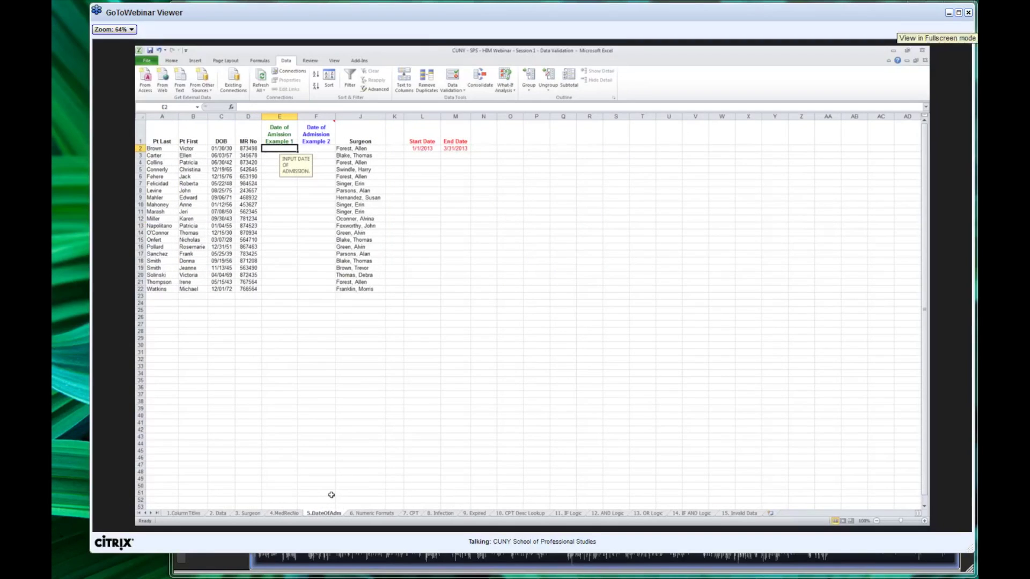
click(959, 12)
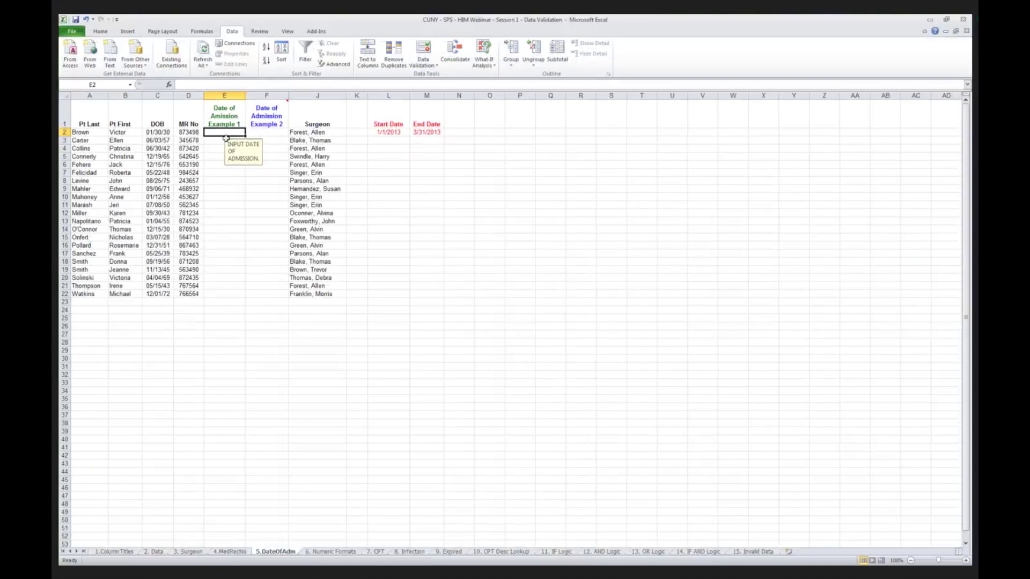
drag(223, 133, 214, 294)
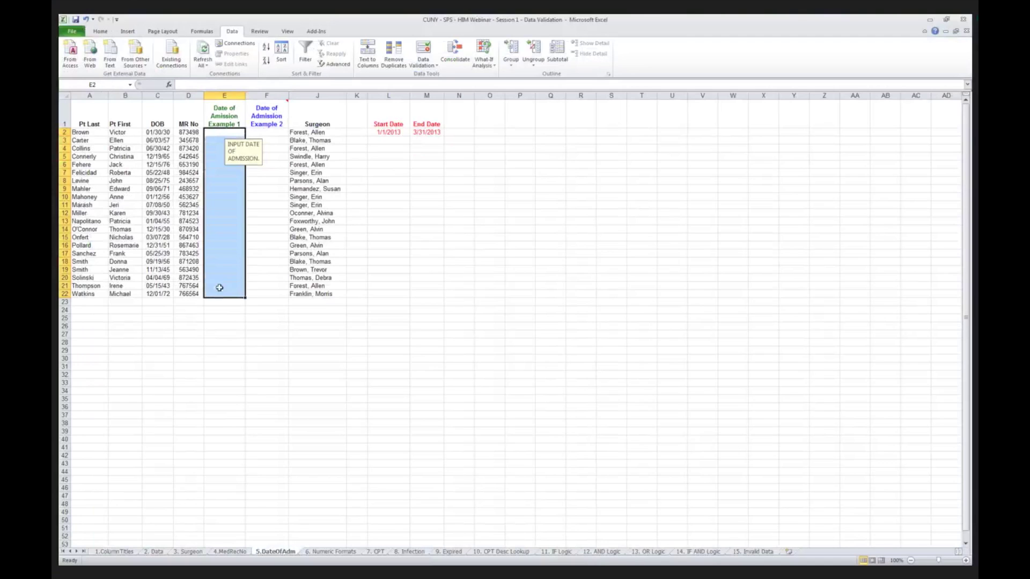
- Restrict E2:E22 to dates between 1/1/2013 and 3/31/2013, with input message and Stop alert
click(426, 61)
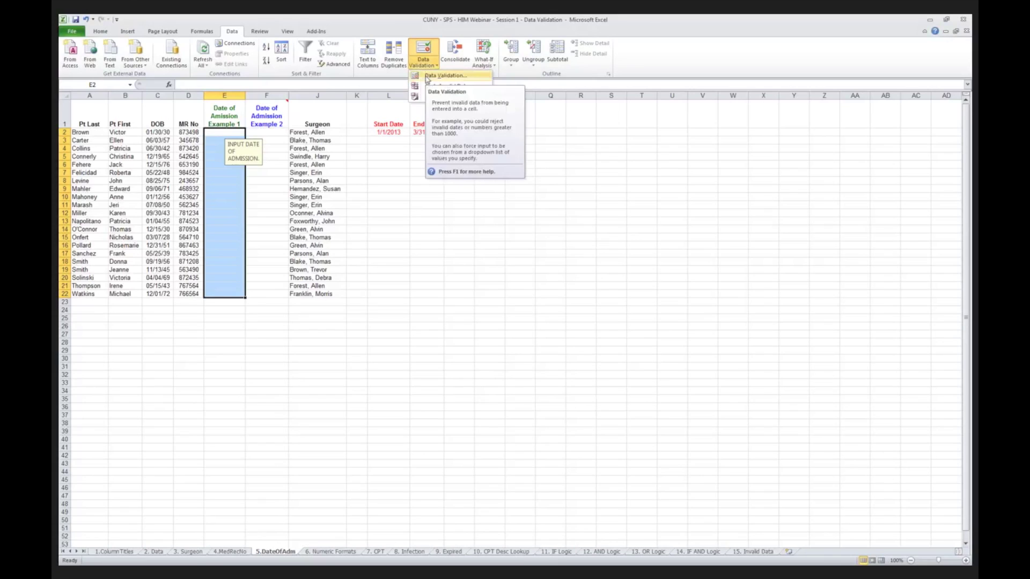
click(427, 78)
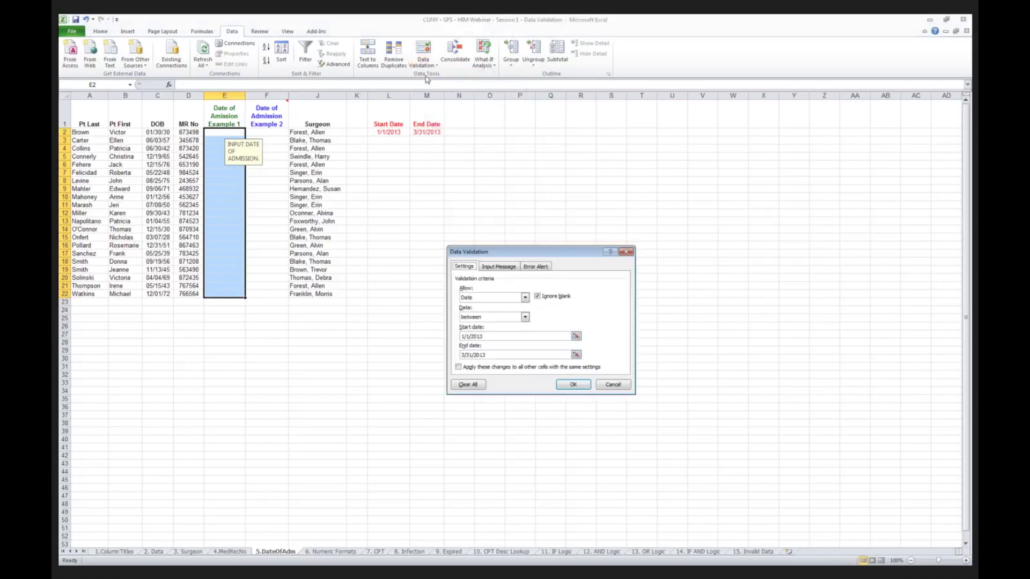
click(479, 299)
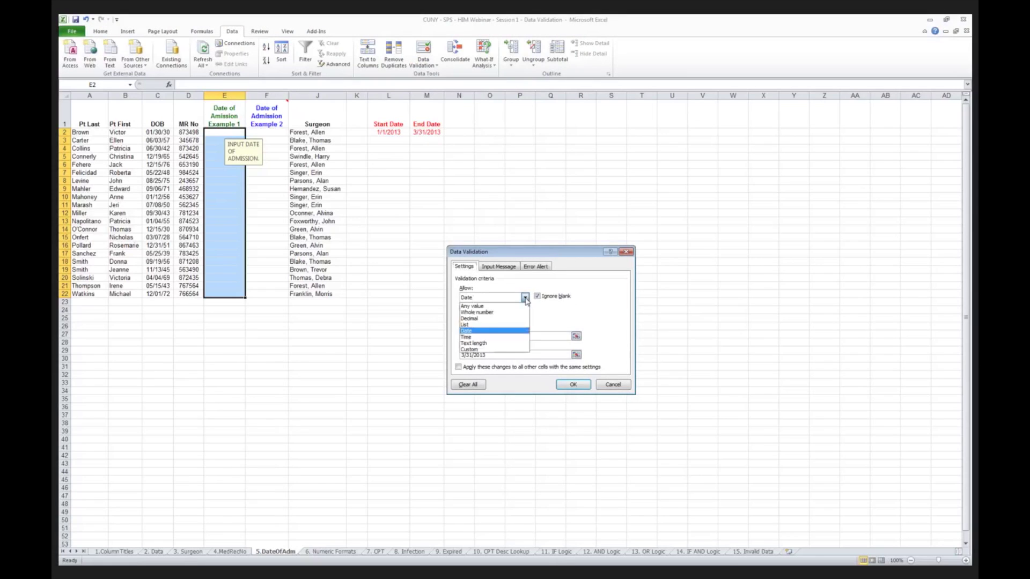
click(478, 331)
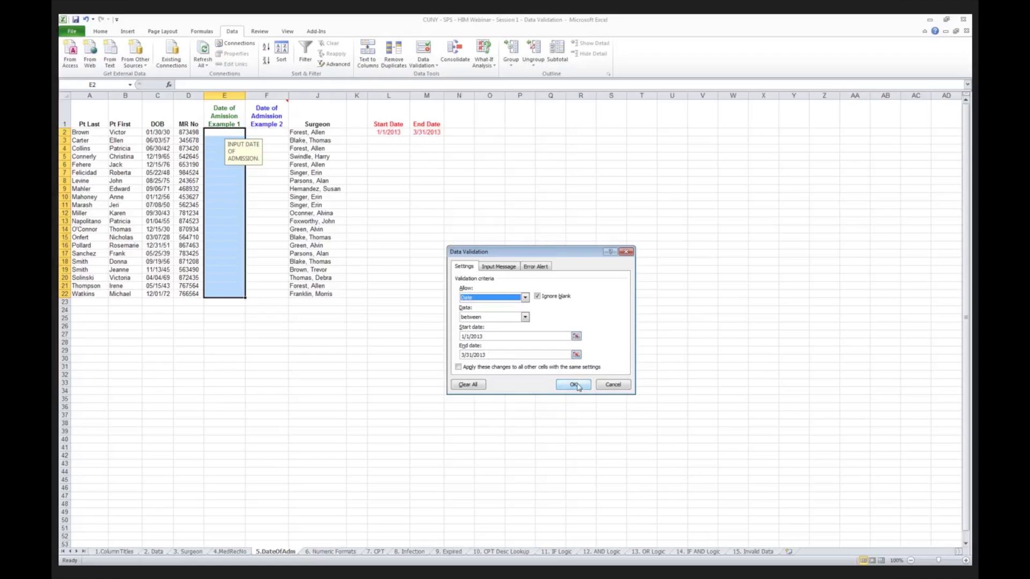
click(501, 268)
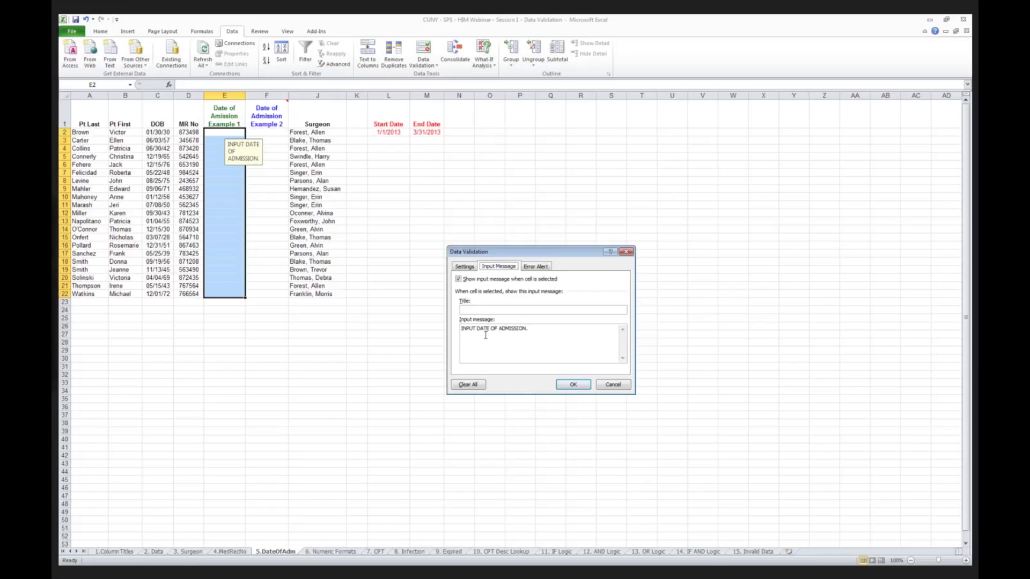
click(535, 267)
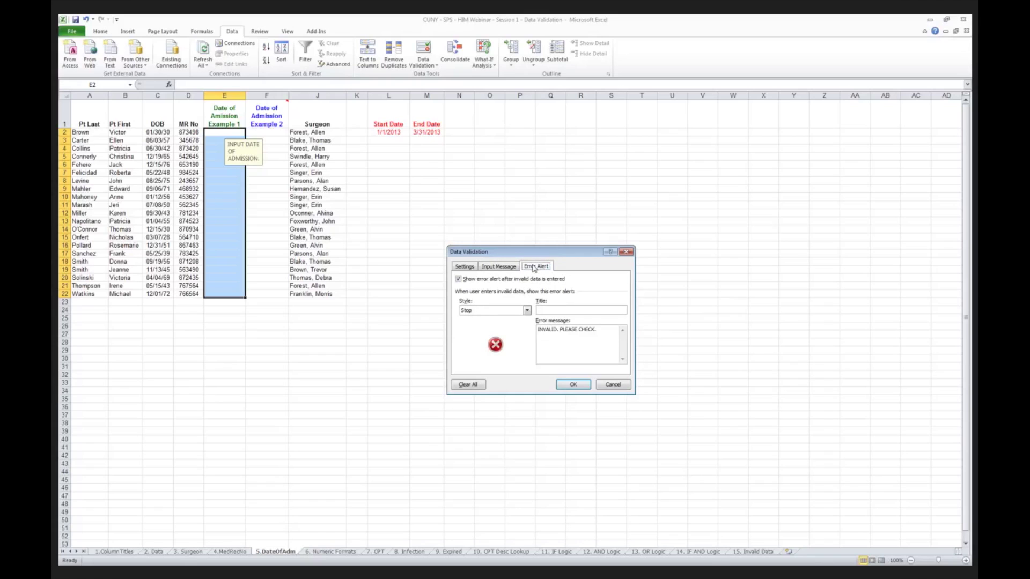
click(575, 385)
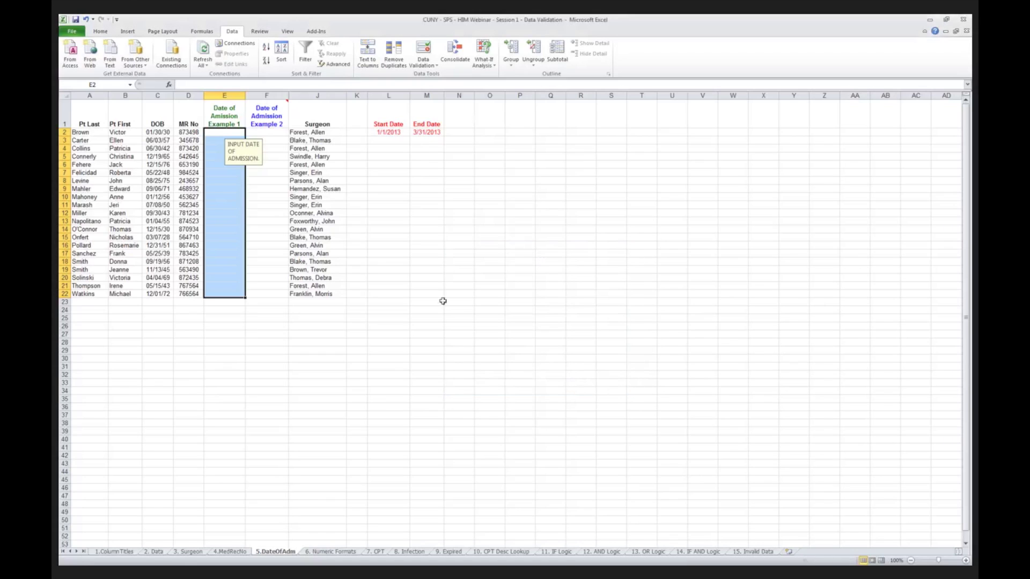
- Correct the E1 header spelling to 'Date of Admission Example 1'
click(221, 132)
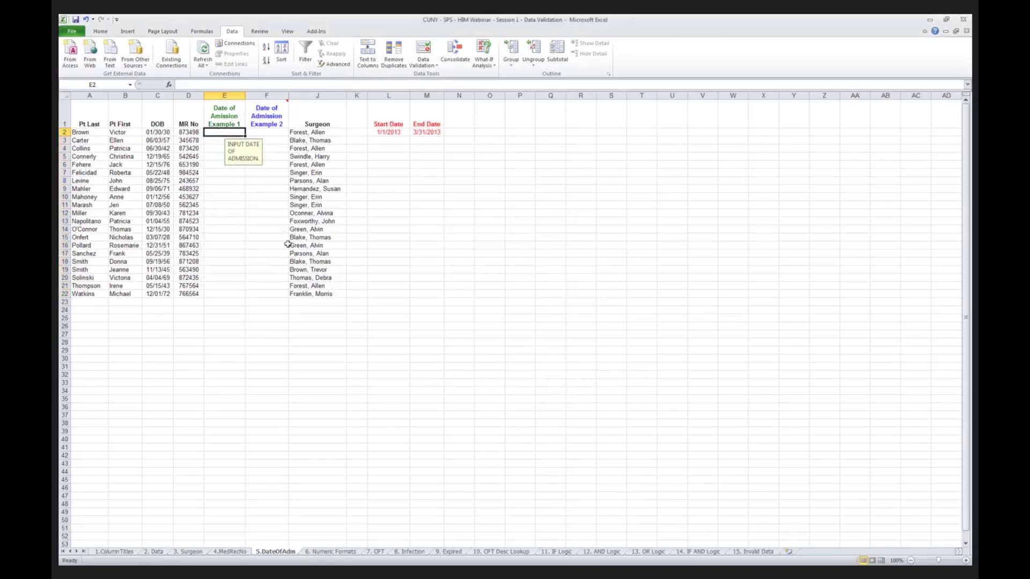
click(223, 119)
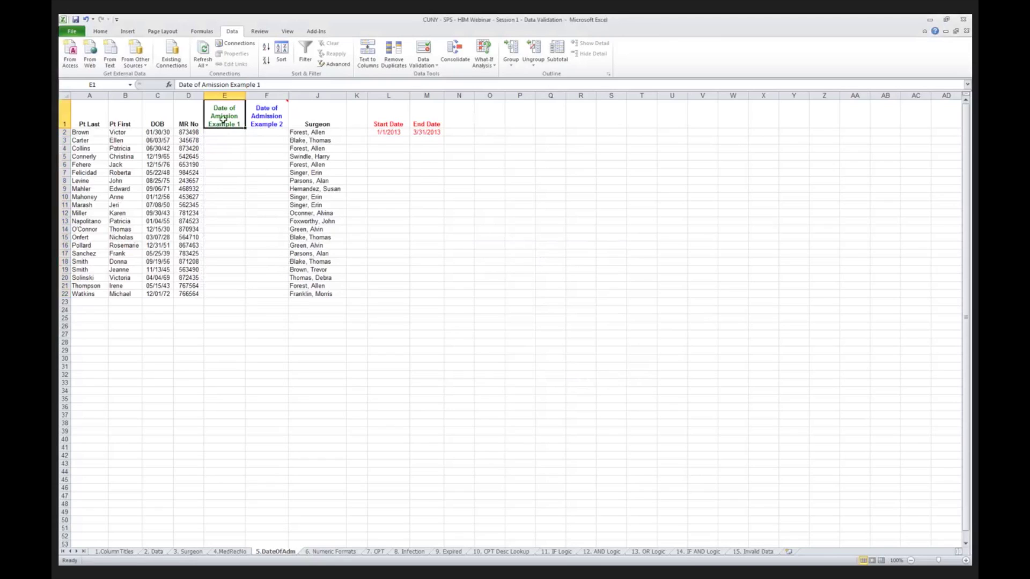
click(220, 86)
click(208, 85)
text(d)
key(Return)
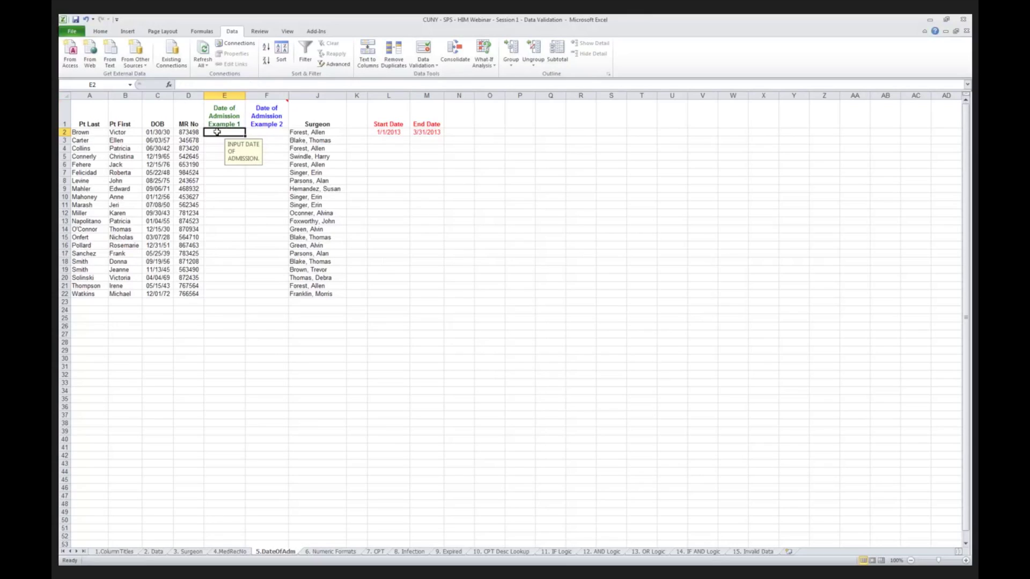
- Enter admission dates 01/15/2013, 02/15/2013 and 03/15/2013 in E2:E4
text(01/)
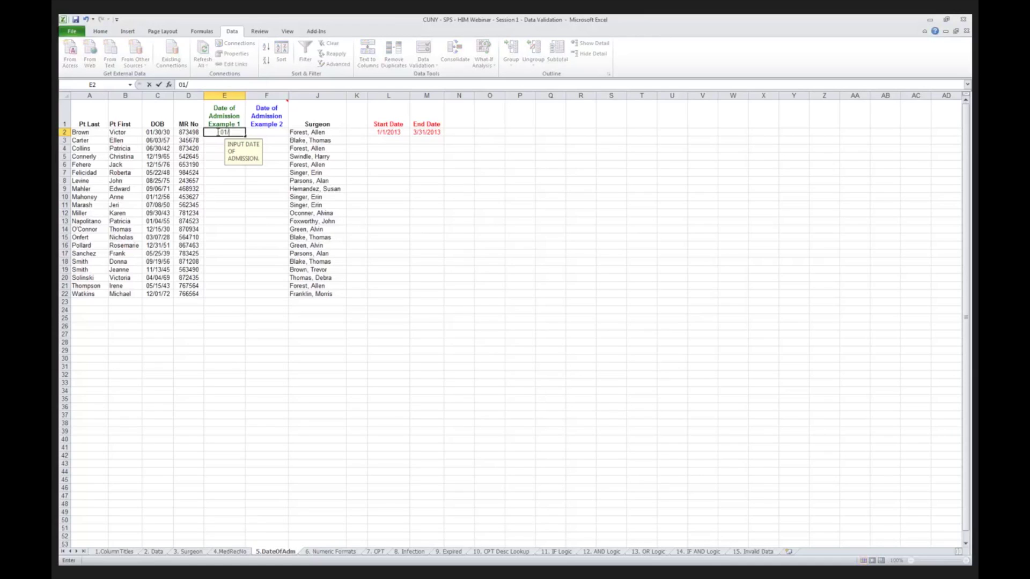
text(15/)
text(2013)
key(Return)
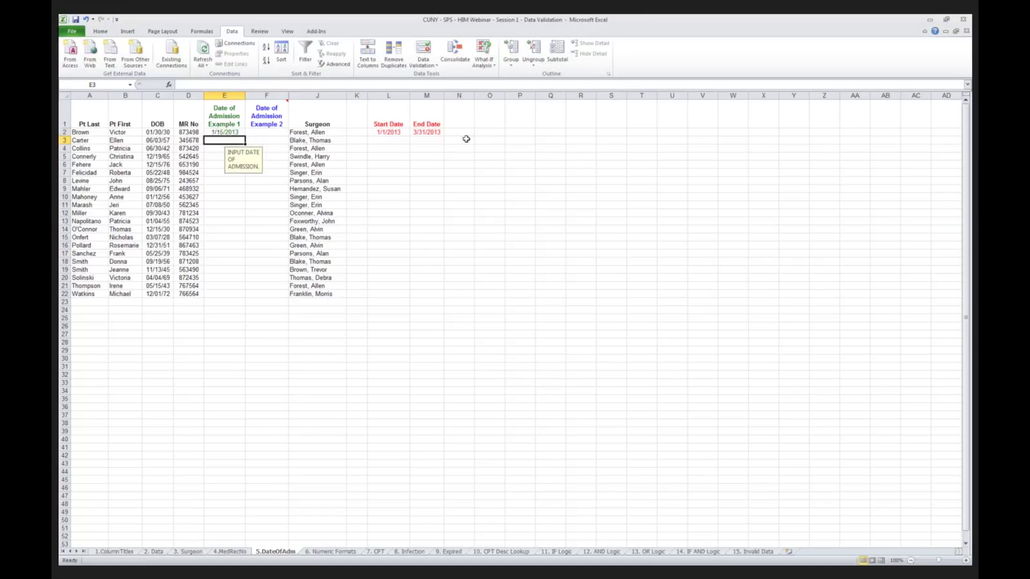
text(02/)
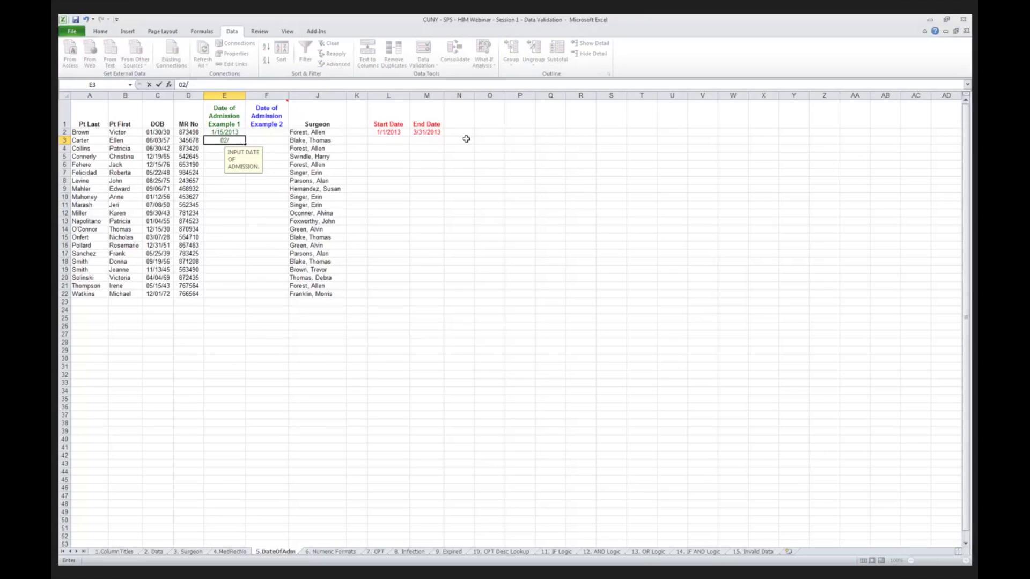
text(15)
text(/2013)
key(Return)
text(03/)
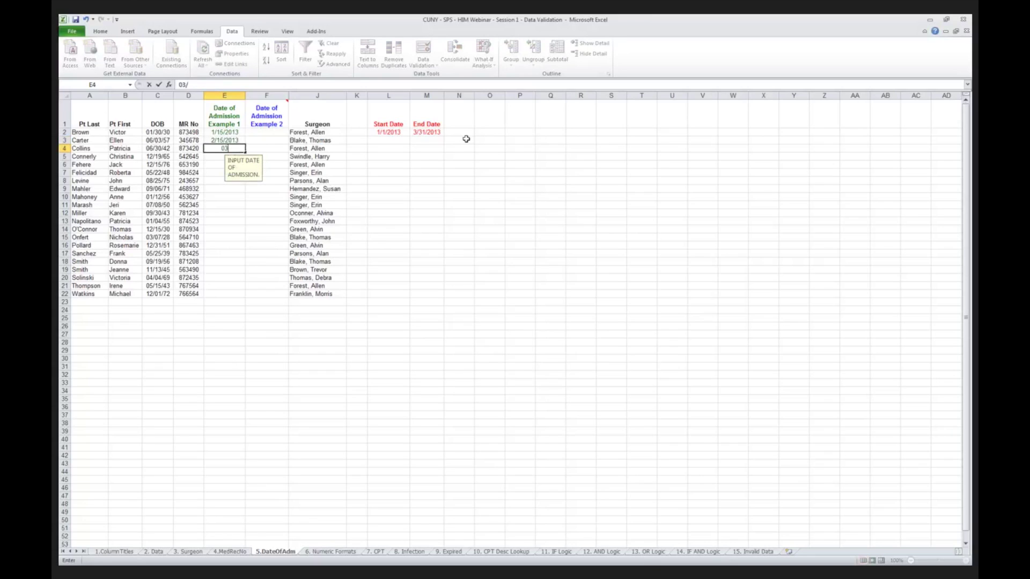
text(15/2013)
key(Return)
- Test out-of-range 04/15/13 in E5, then retry and enter 03/31/13 instead
text(0)
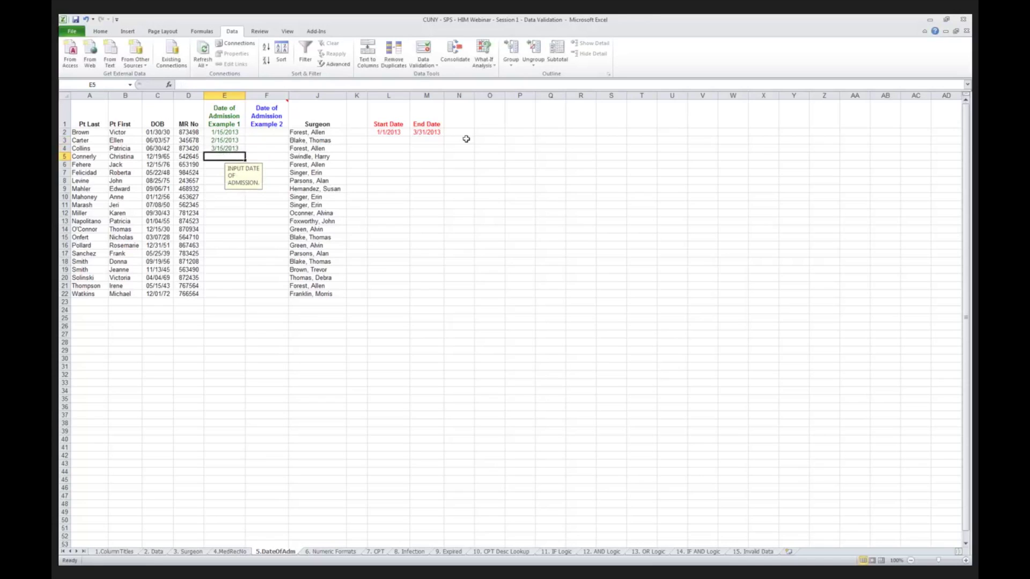
text(4/)
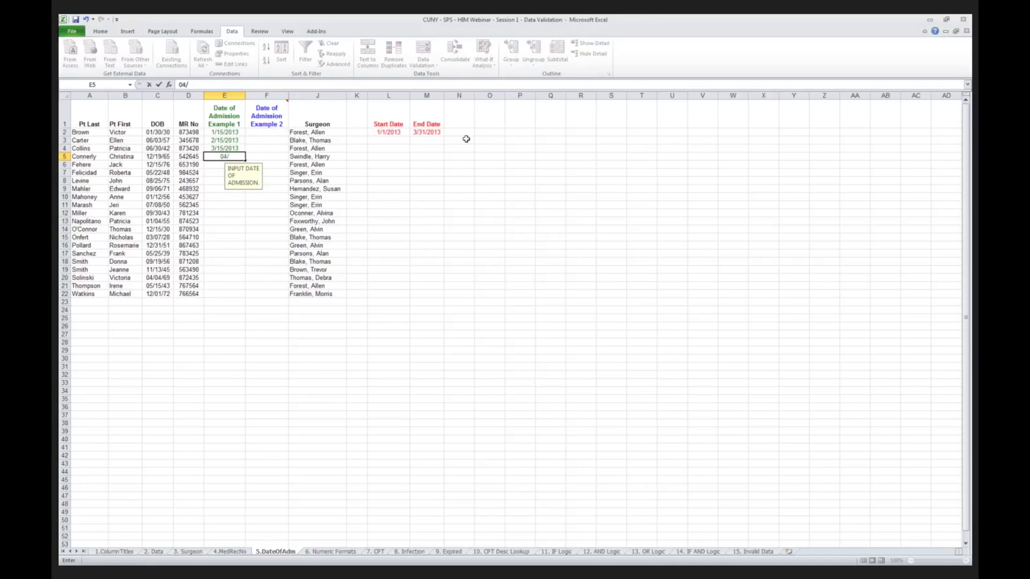
text(15/13)
key(Return)
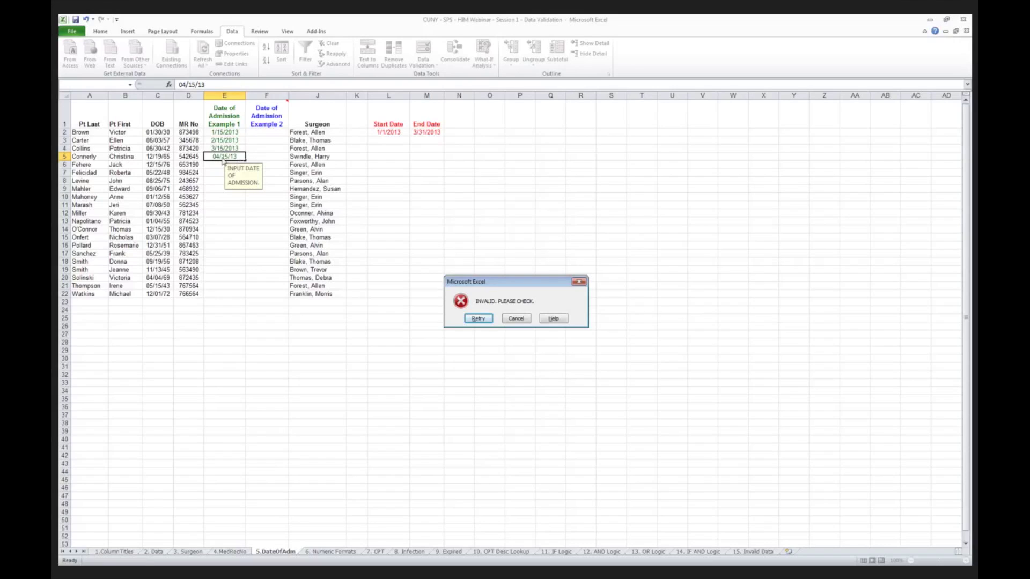
click(479, 318)
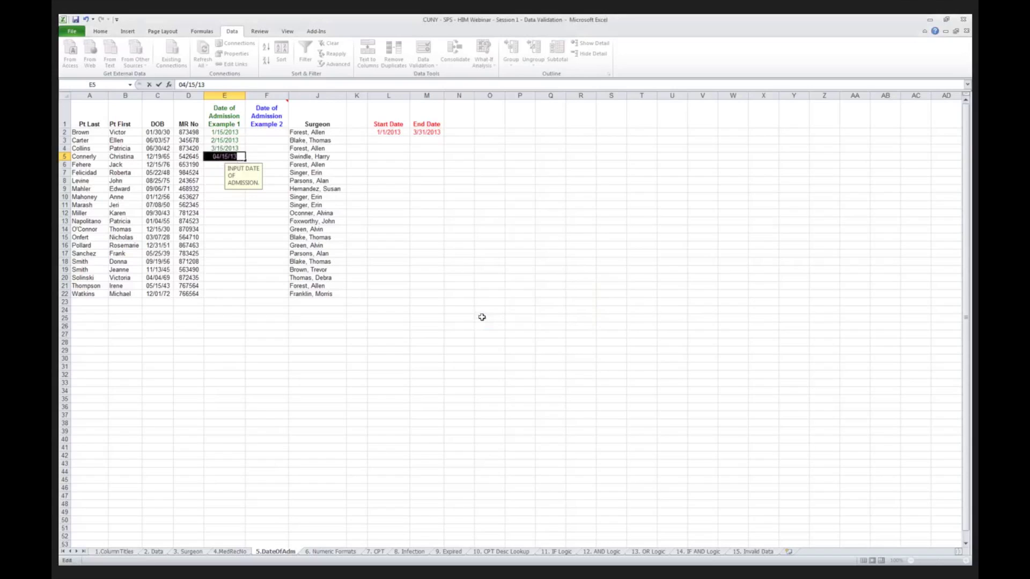
text(03/31/13)
key(Return)
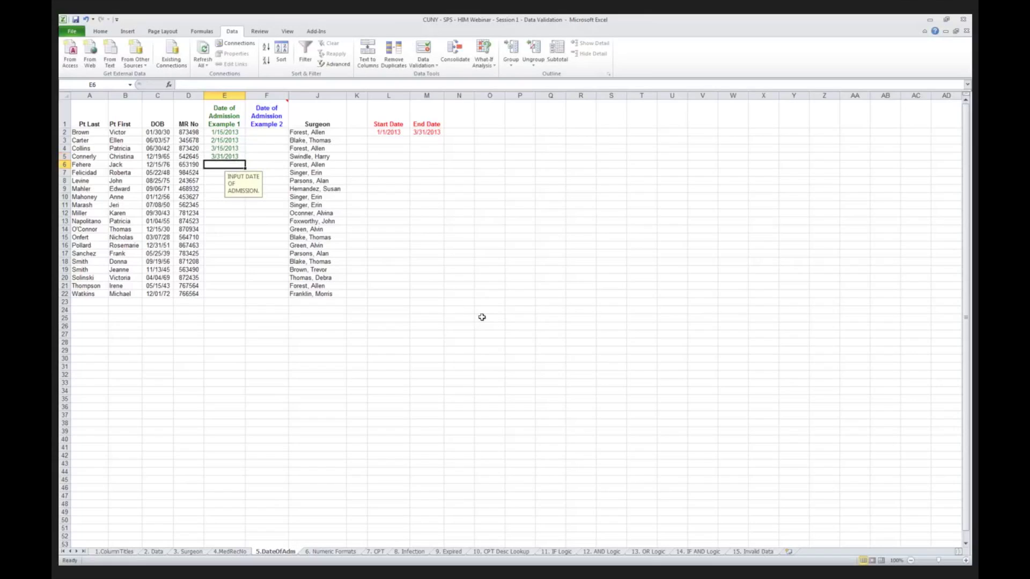
- Change the E2:E22 validation error alert style from Stop to Warning
drag(226, 132, 226, 292)
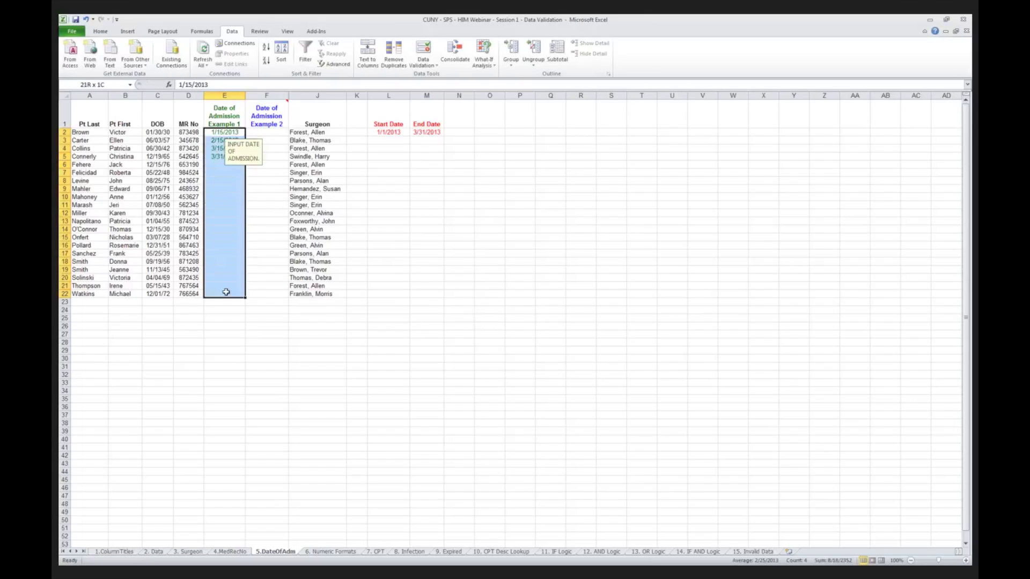
click(426, 53)
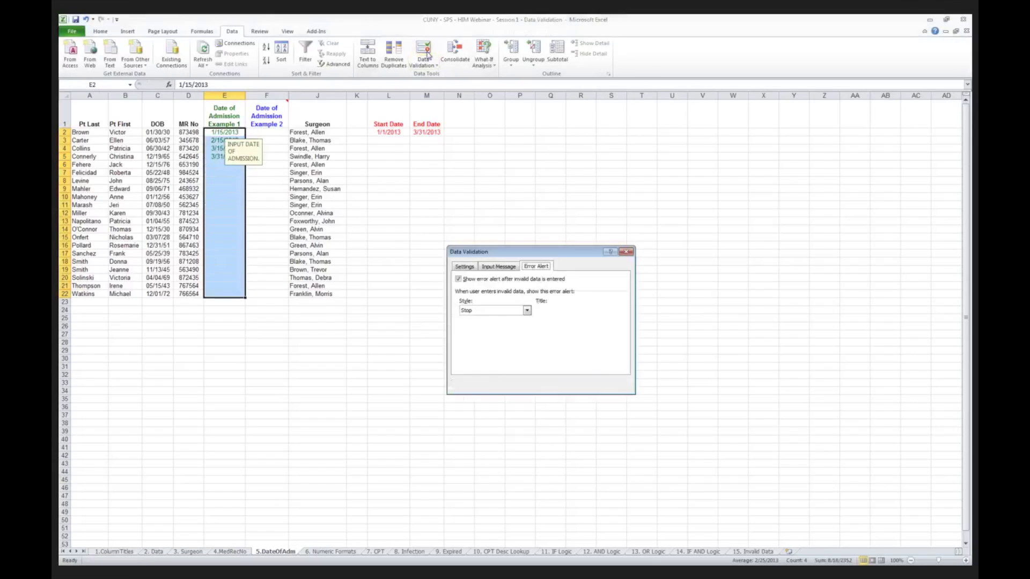
click(464, 267)
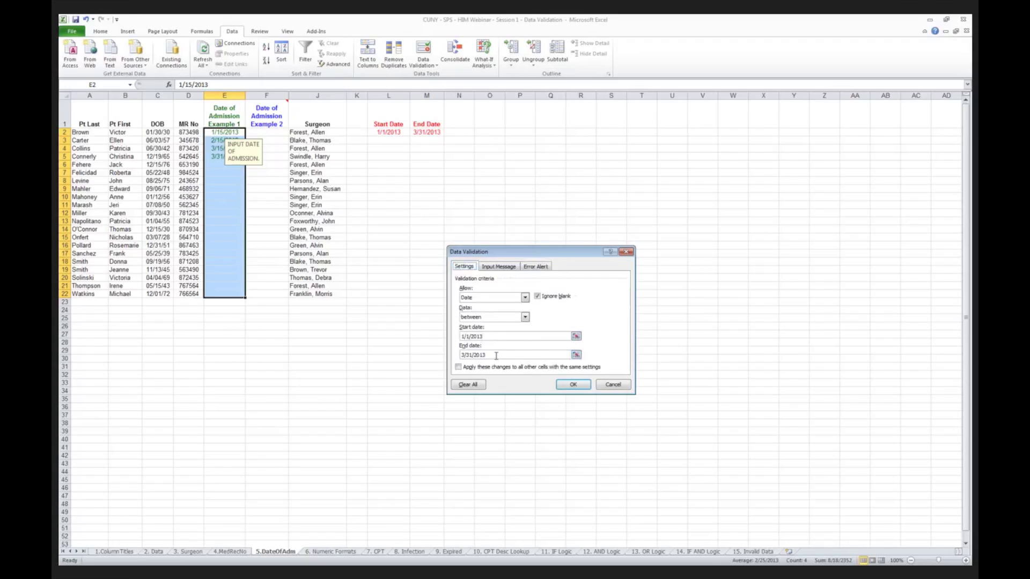
click(498, 267)
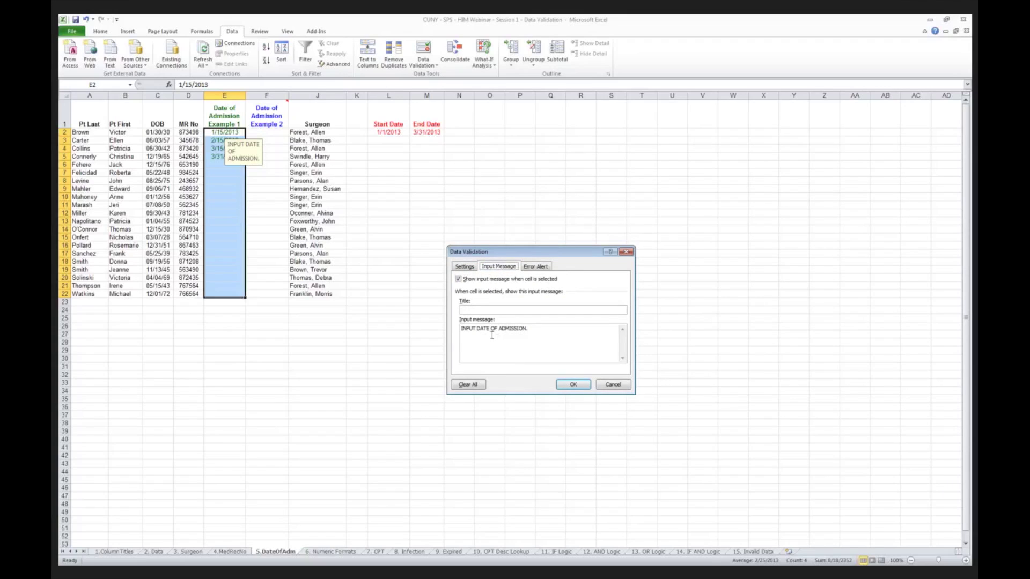
click(538, 267)
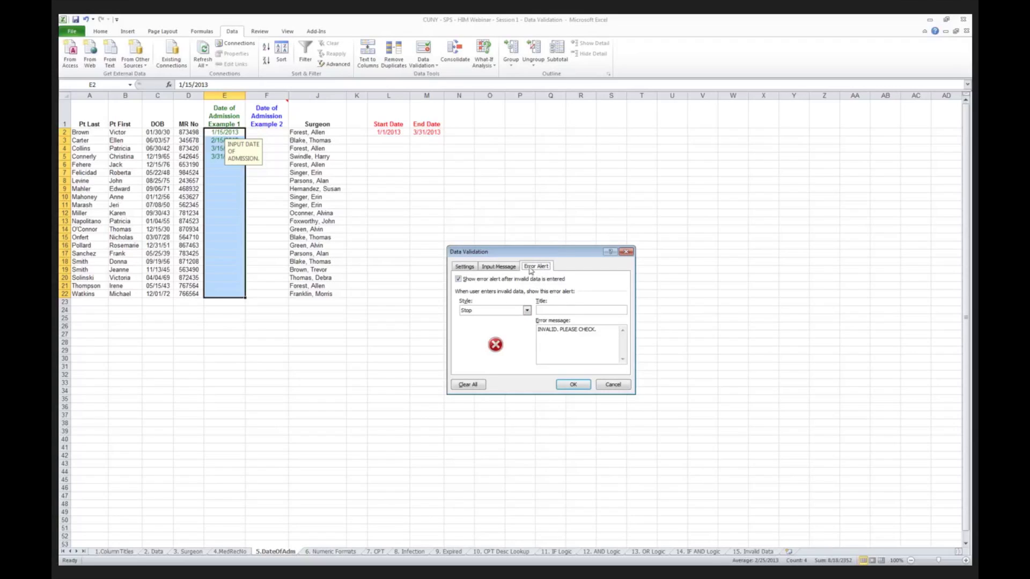
click(527, 310)
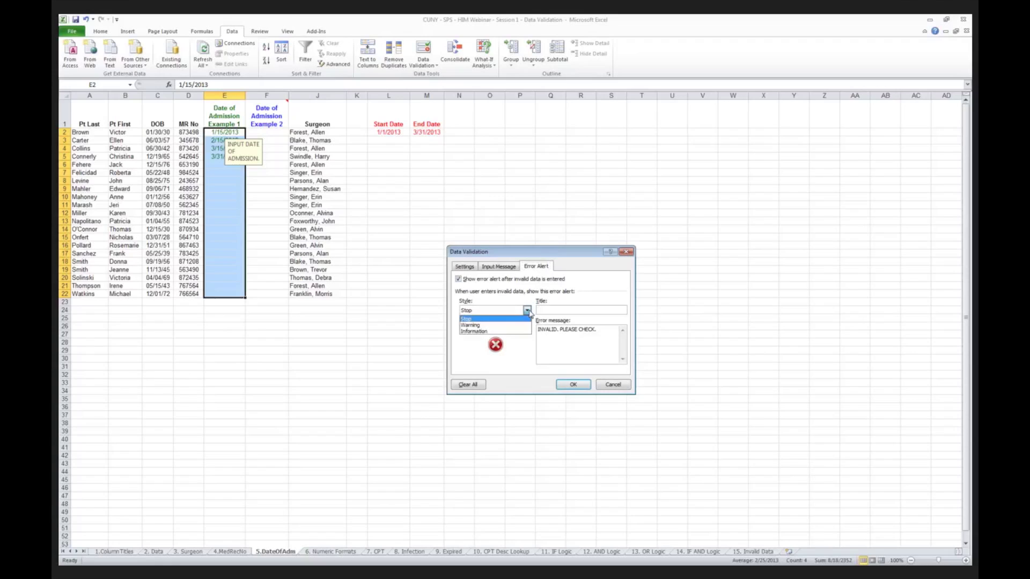
click(476, 325)
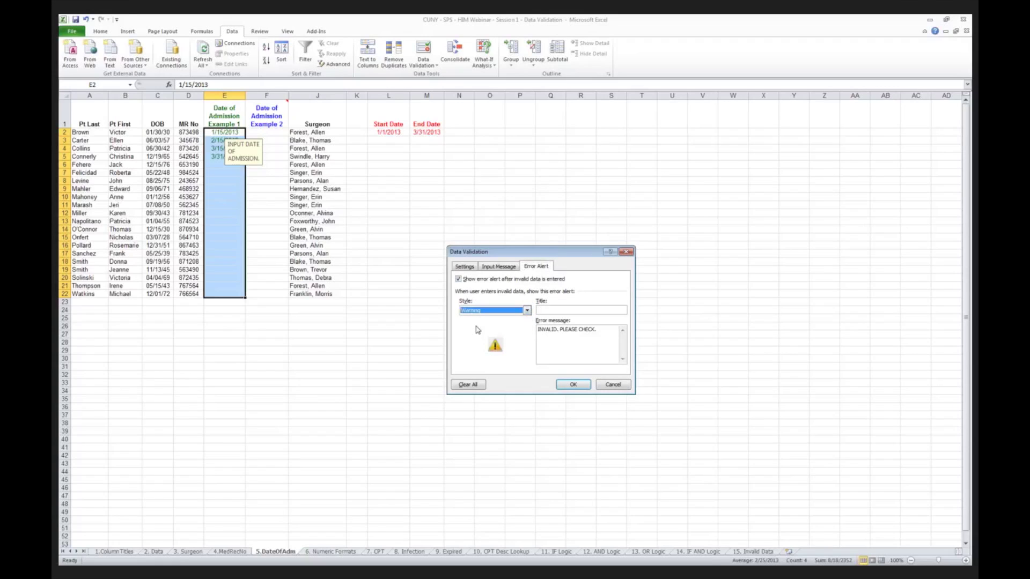
click(543, 332)
click(572, 385)
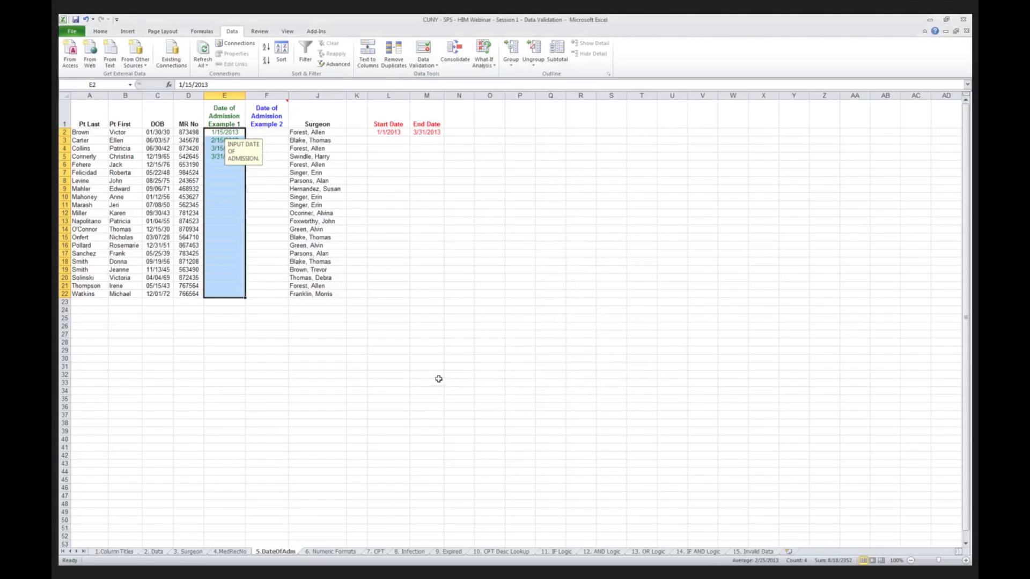
- Enter out-of-range date 04/15/13 in E6 and accept it despite the warning
click(219, 164)
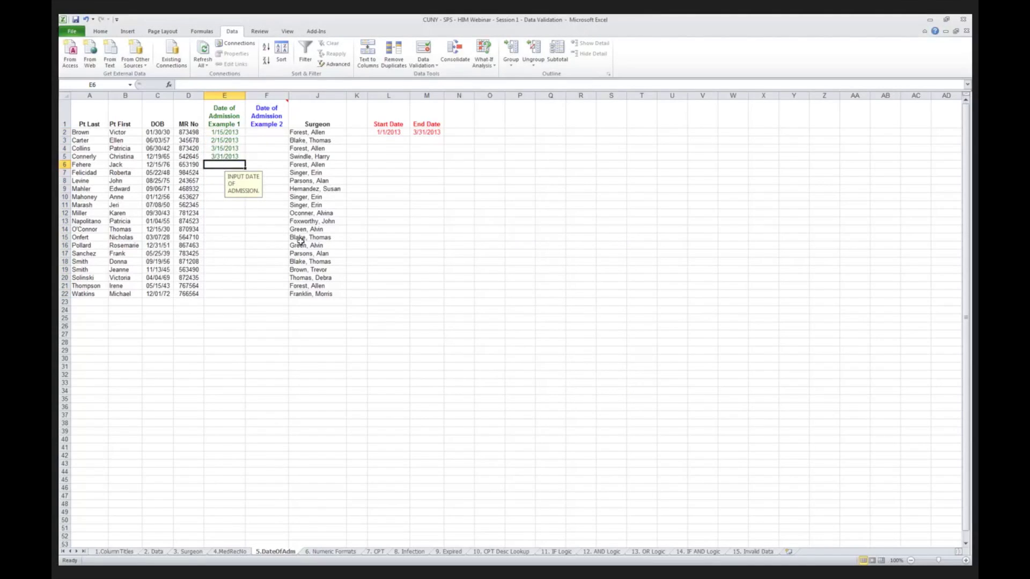
text(04/)
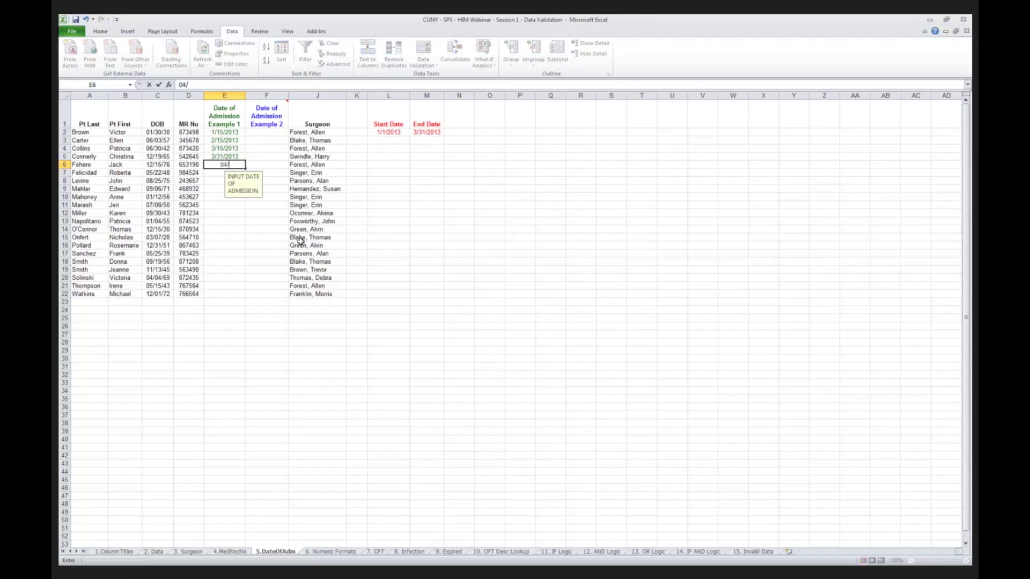
text(15/13)
key(Return)
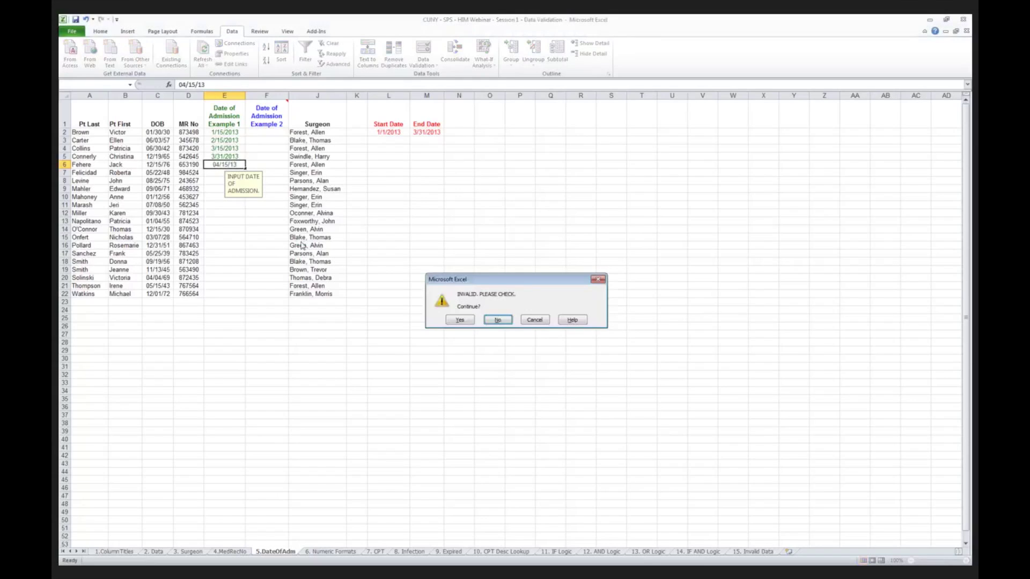
click(460, 320)
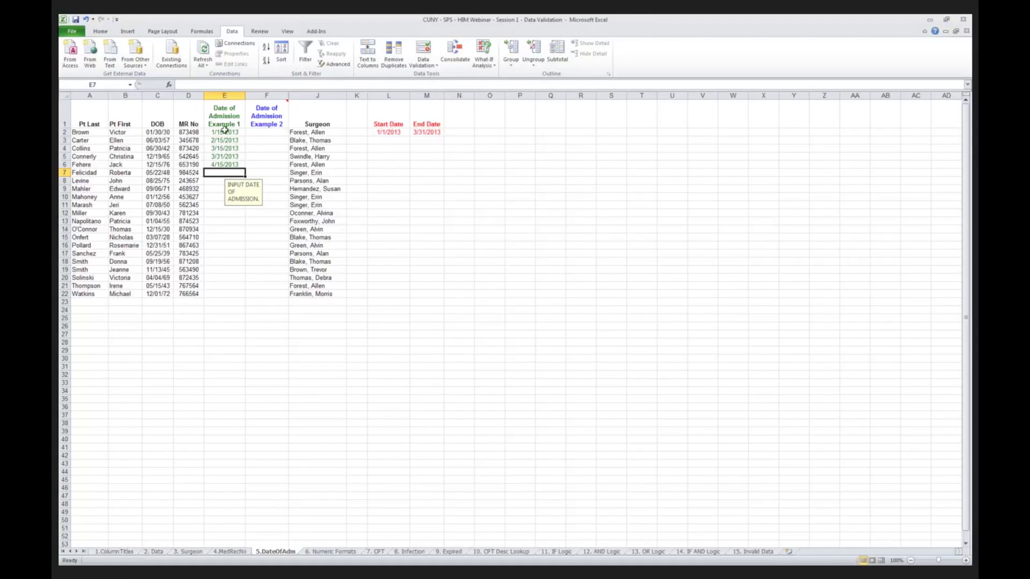
drag(225, 132, 222, 295)
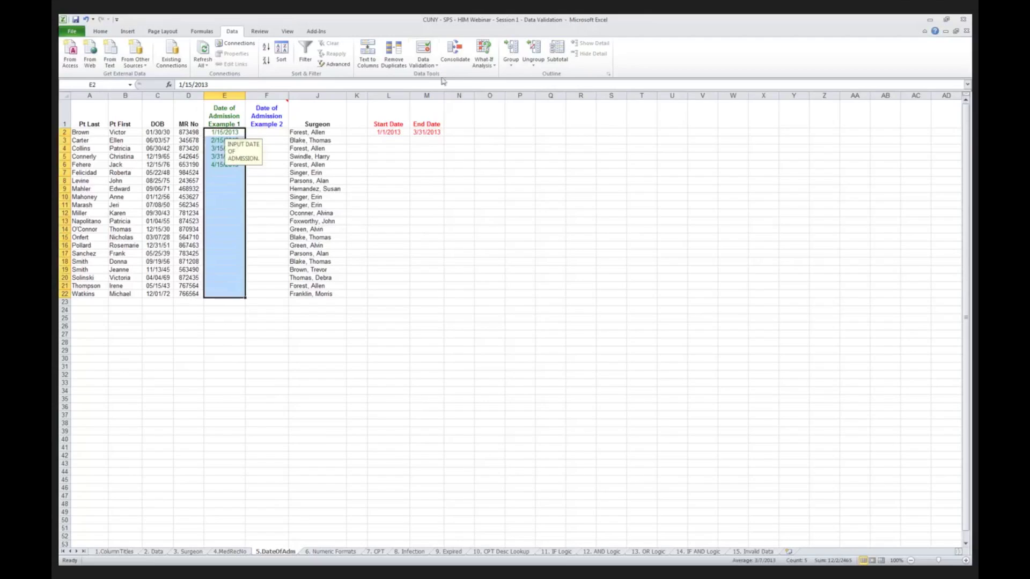
click(424, 63)
click(432, 76)
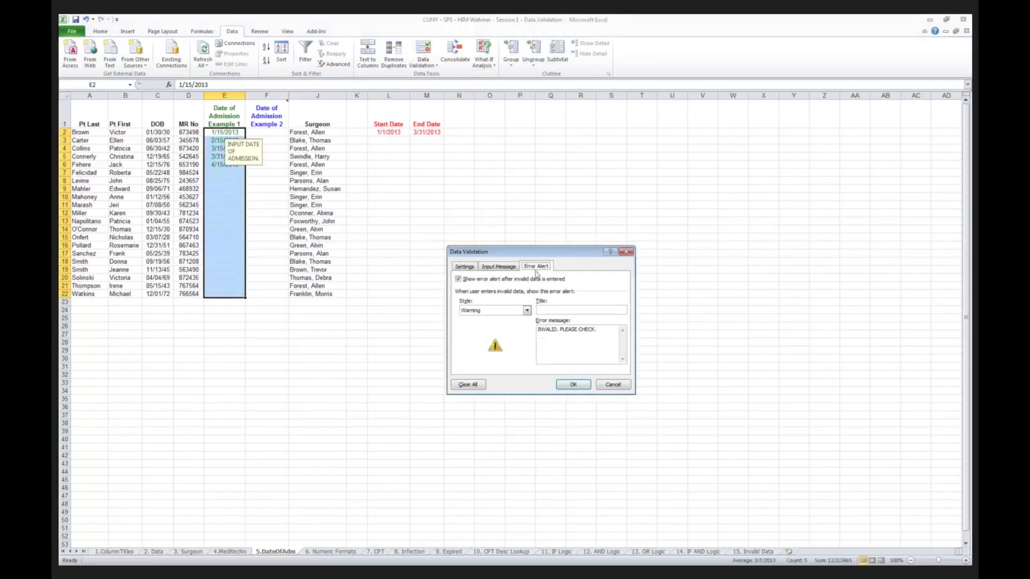
click(527, 310)
click(482, 325)
click(527, 311)
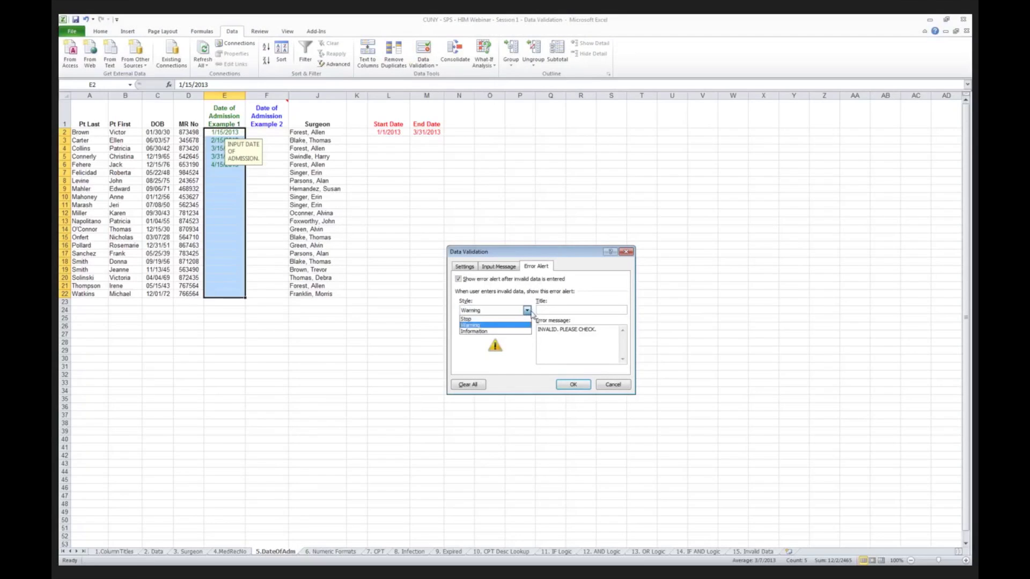
click(493, 319)
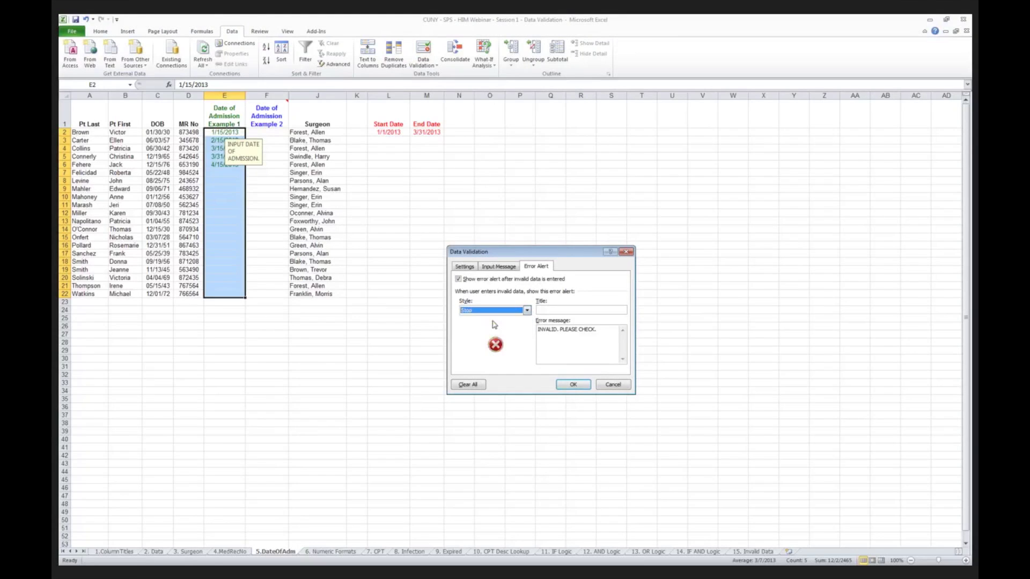
click(527, 310)
click(482, 326)
click(607, 385)
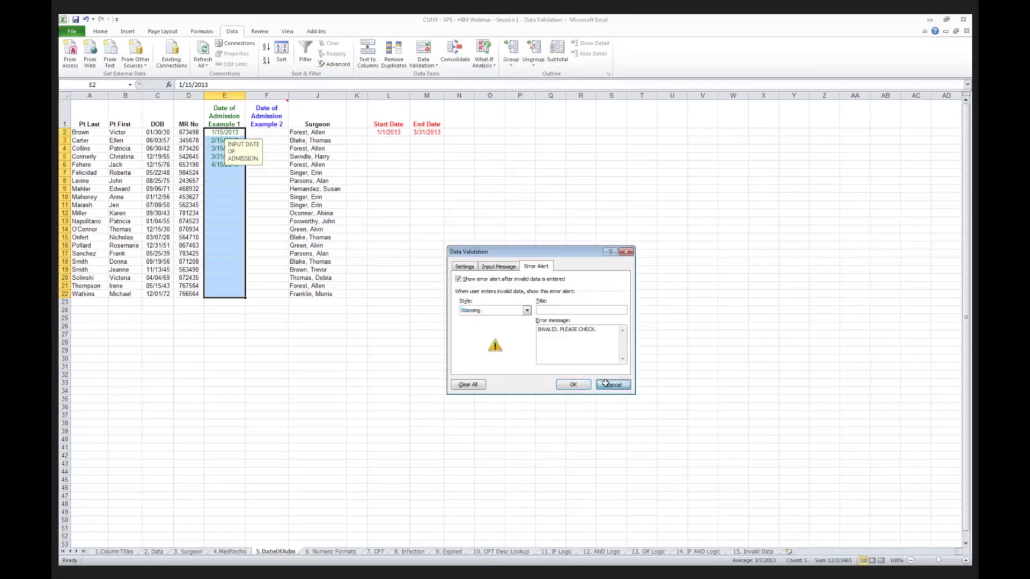
click(282, 166)
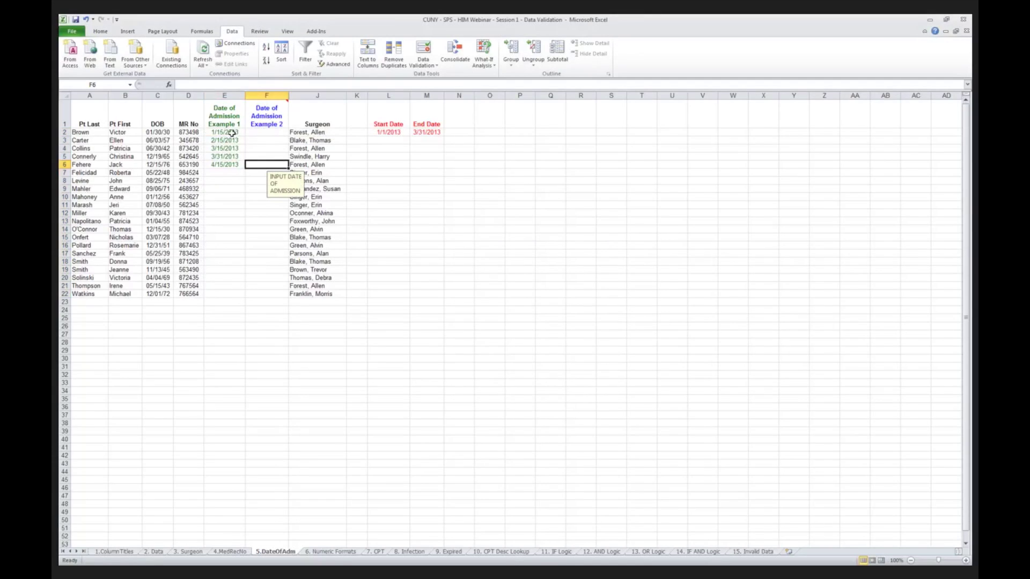
drag(262, 132, 269, 236)
click(258, 139)
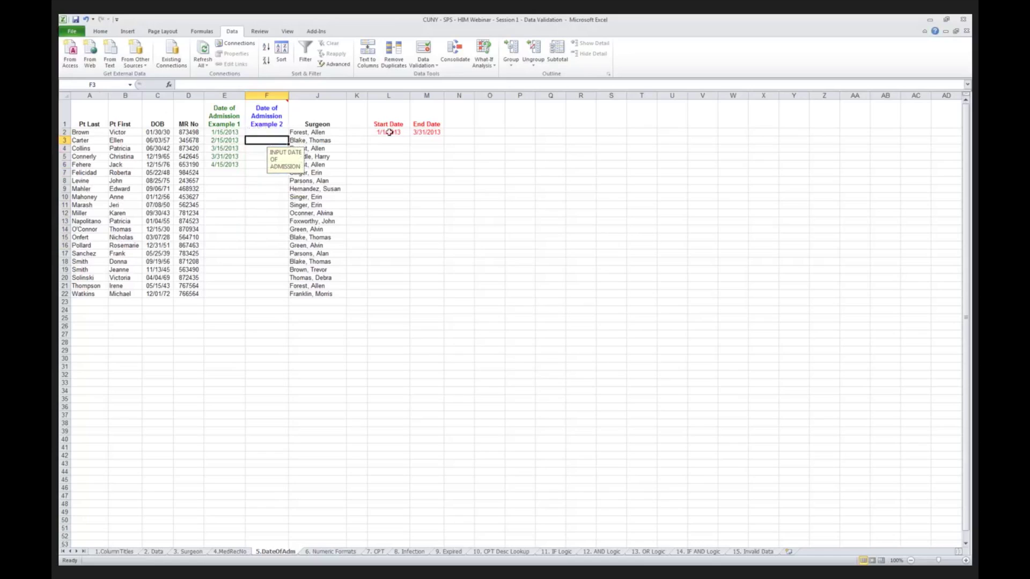
drag(386, 132, 436, 126)
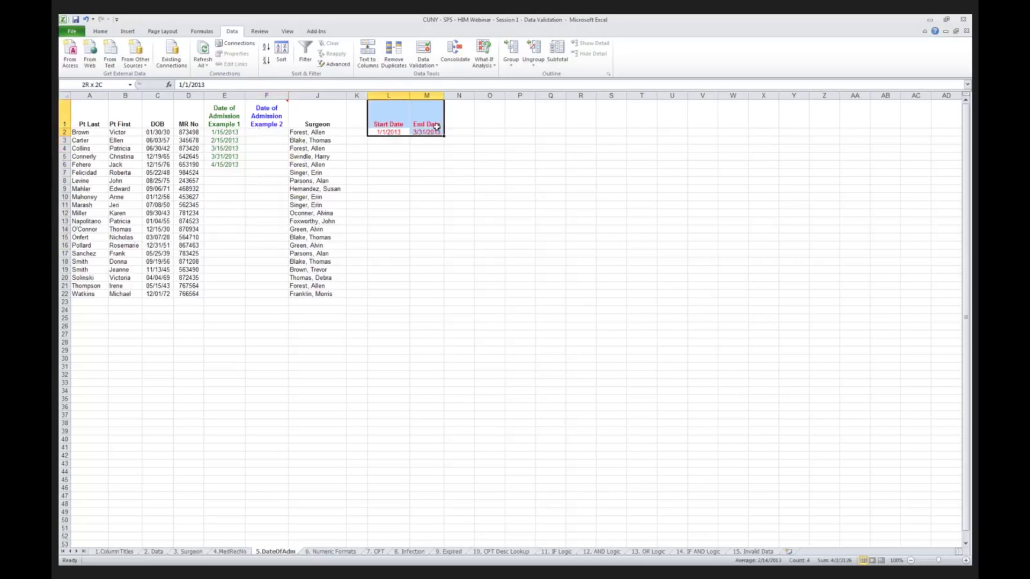
click(395, 131)
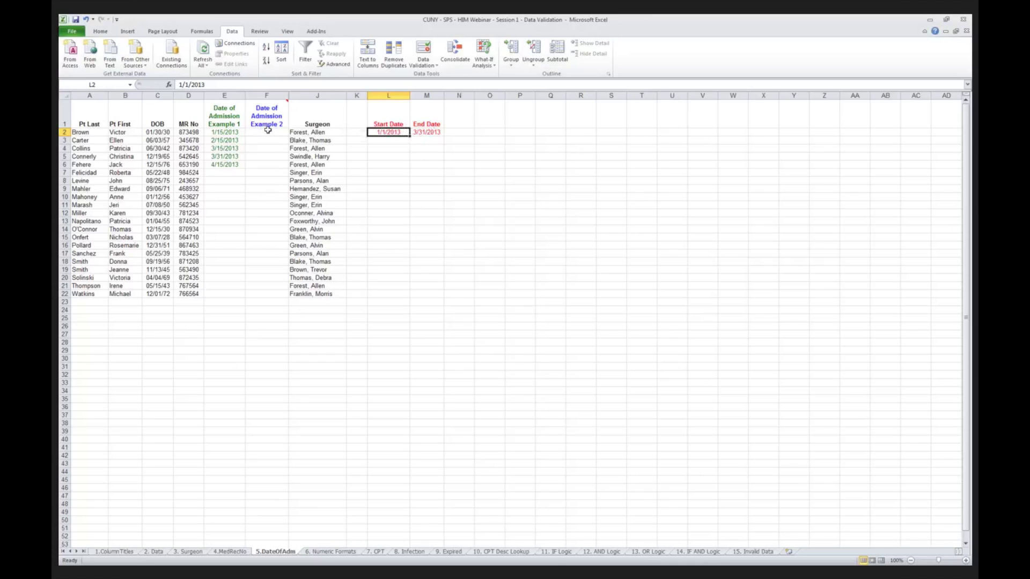
drag(267, 134, 278, 295)
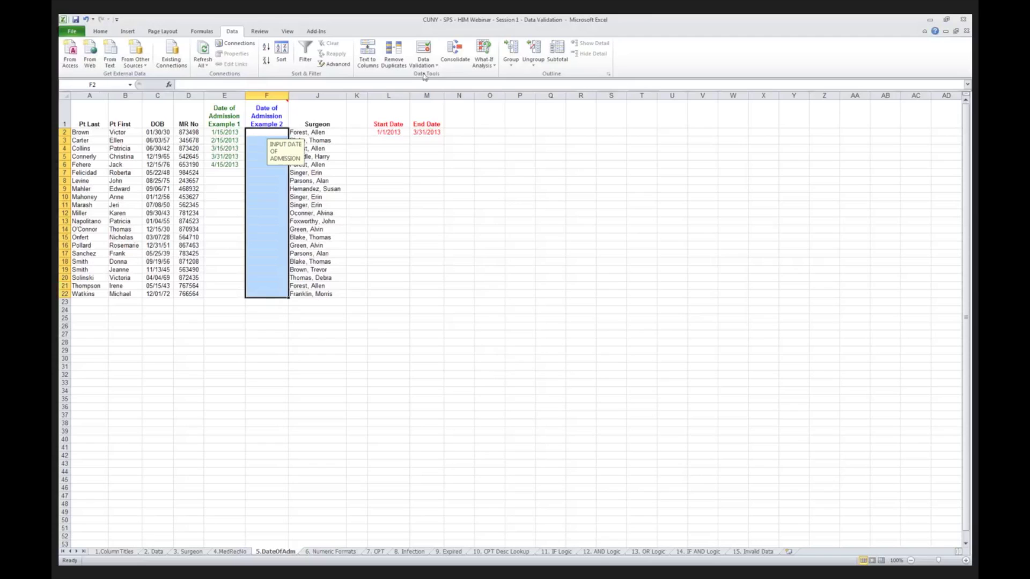
click(423, 64)
click(431, 76)
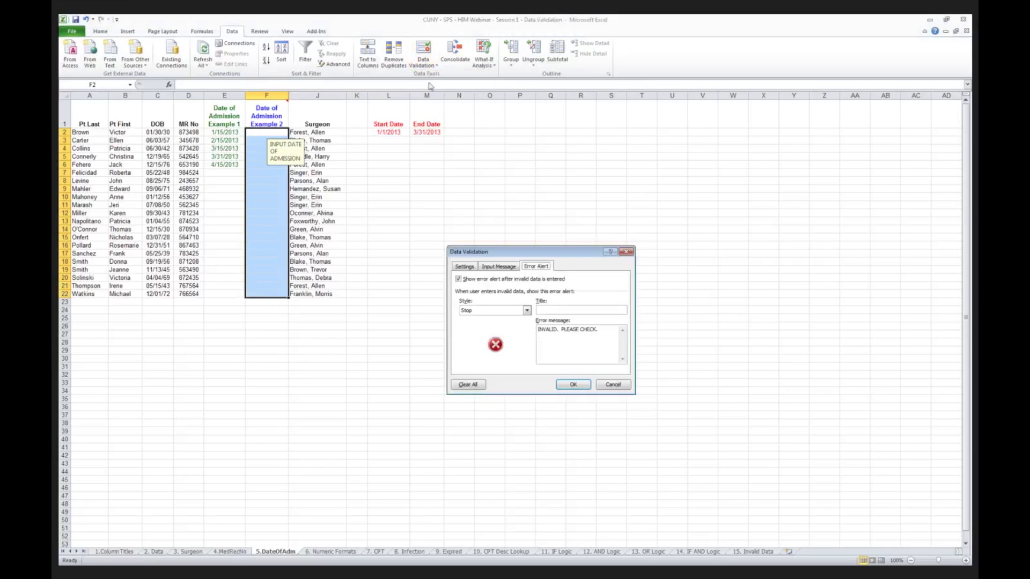
click(464, 267)
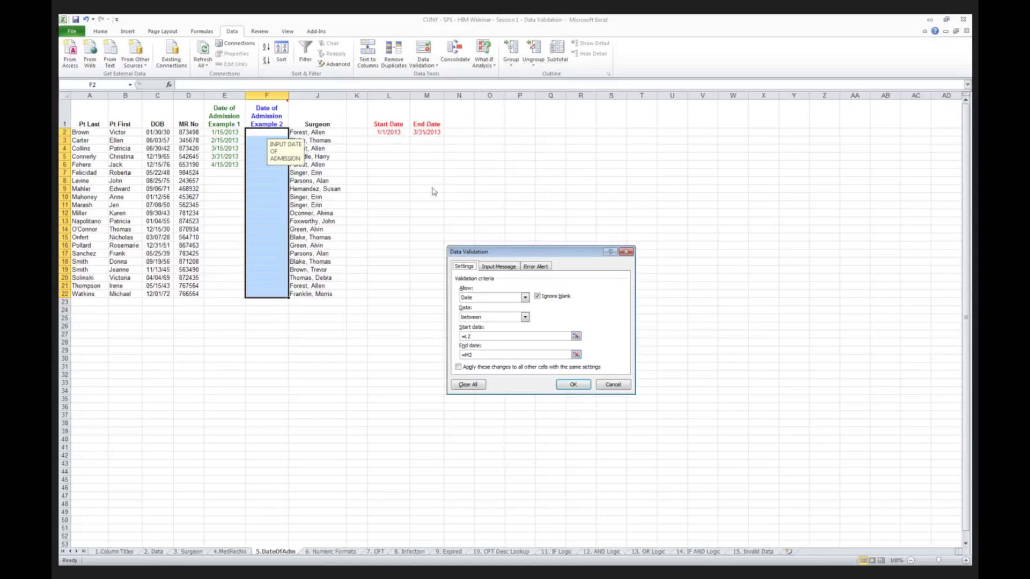
click(493, 267)
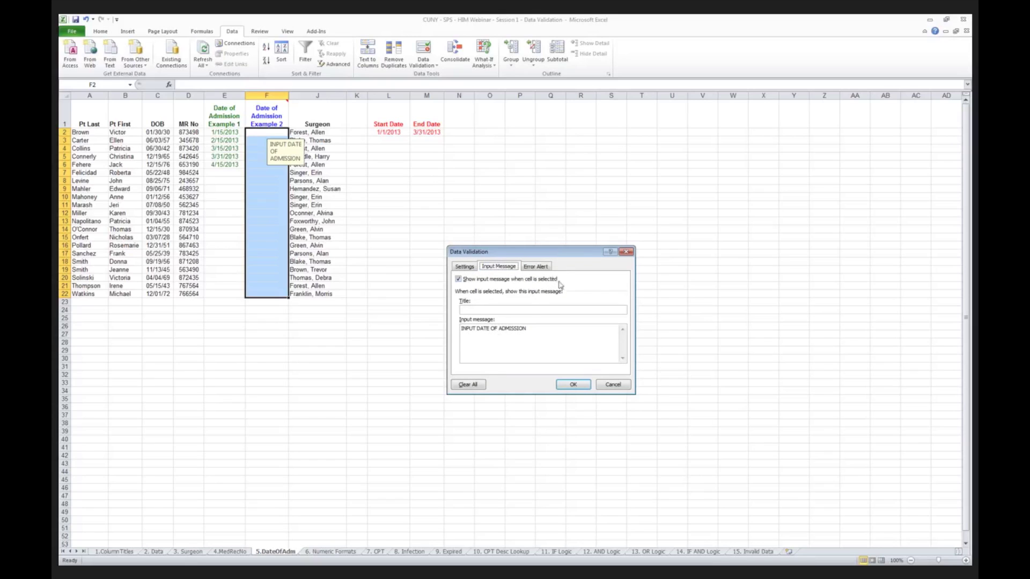
click(541, 267)
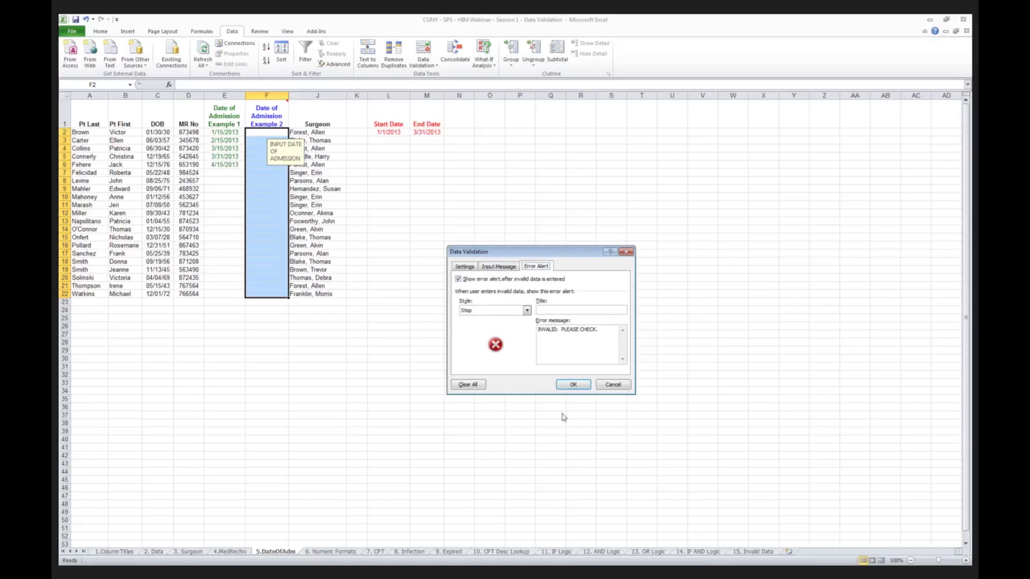
click(569, 385)
- Enter 04/01/13 in F2, retry after the rejection, and enter 03/31/13 instead
click(269, 130)
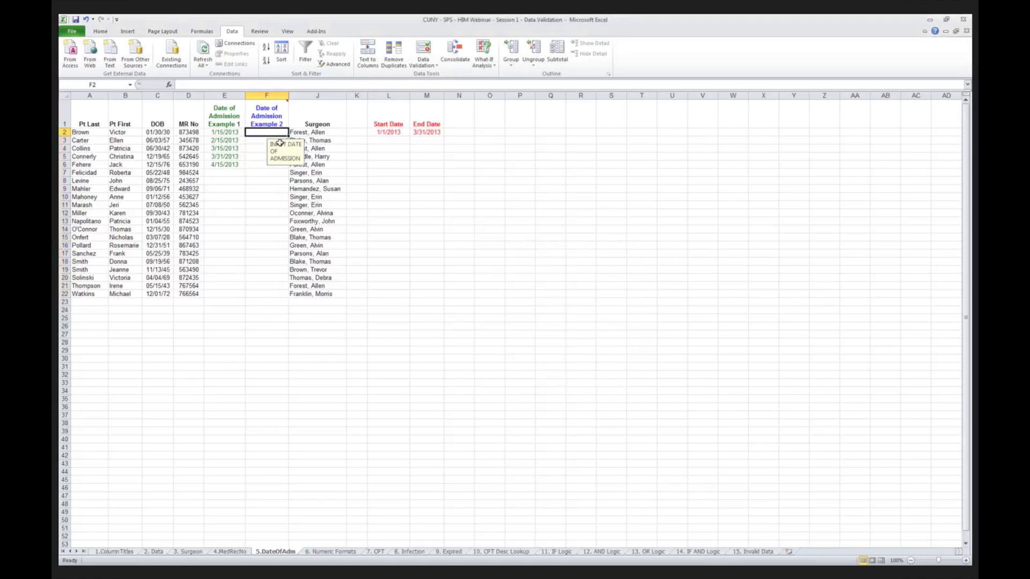
text(0)
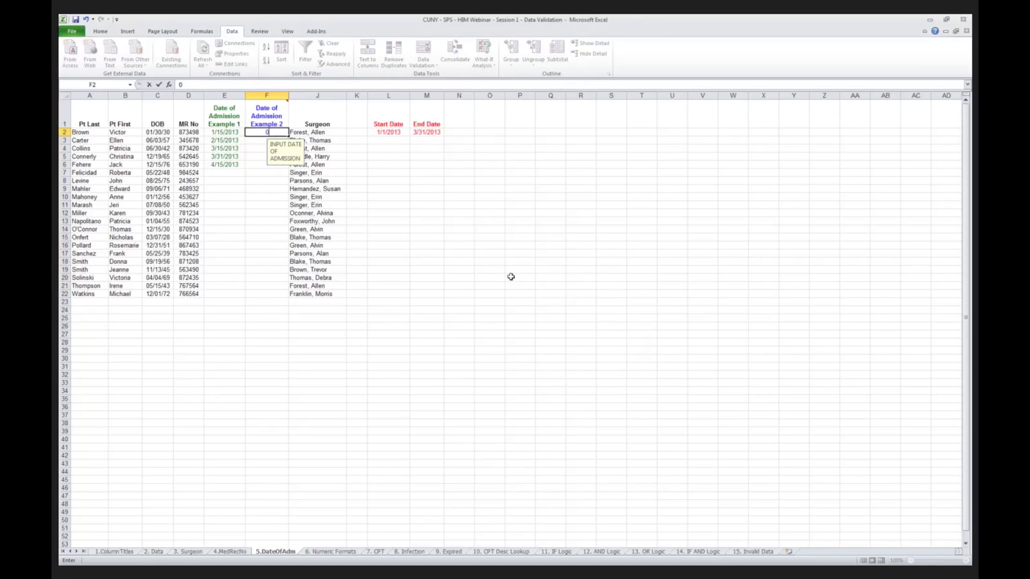
text(4/01/13)
key(Return)
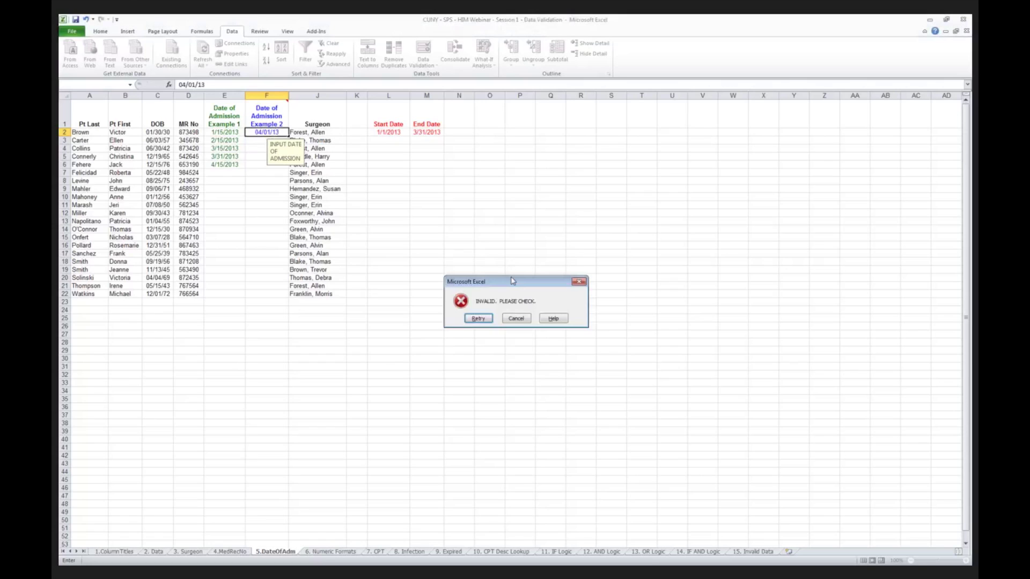
key(Return)
text(0)
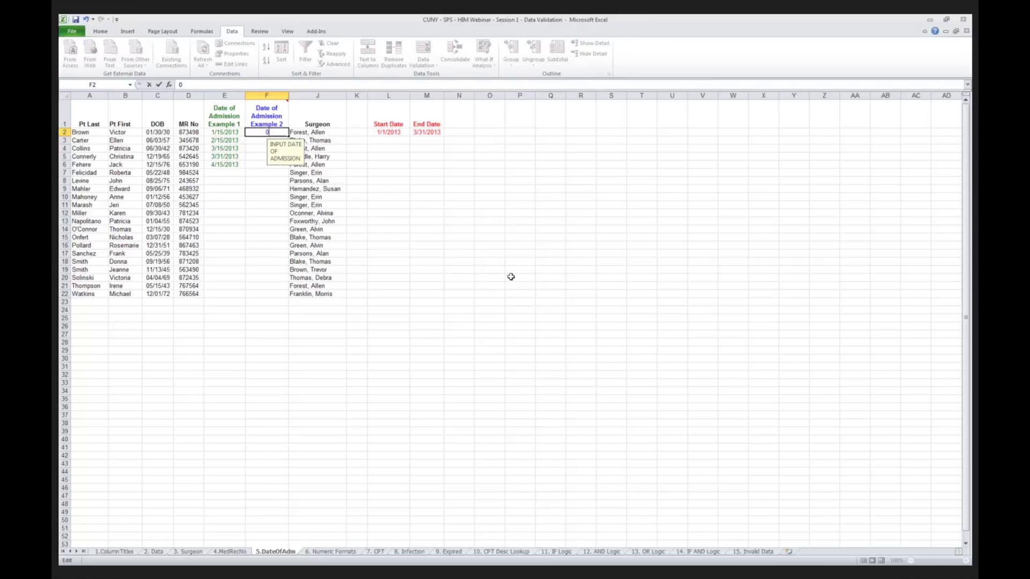
text(3/31/13)
key(Return)
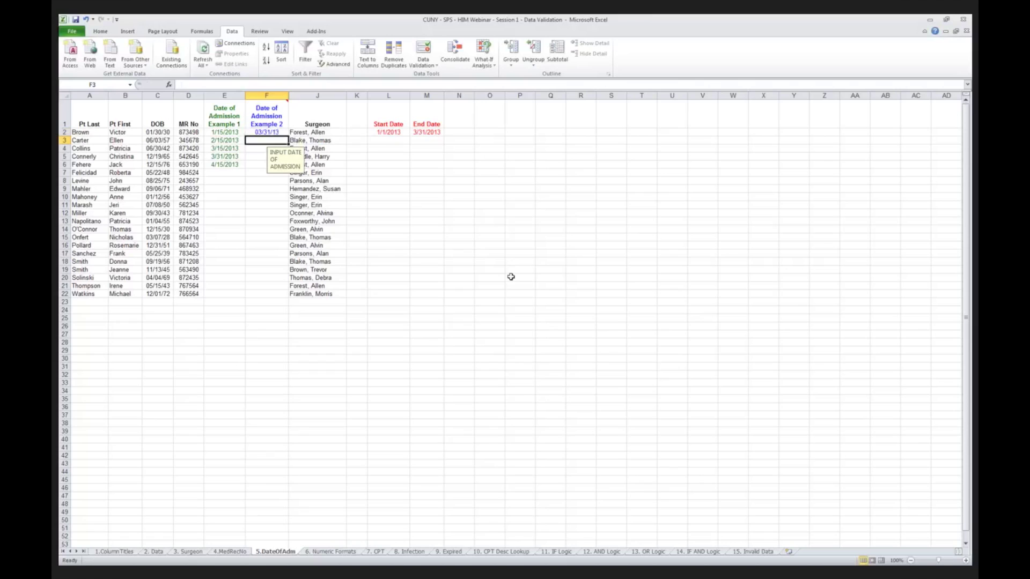
click(235, 115)
click(257, 114)
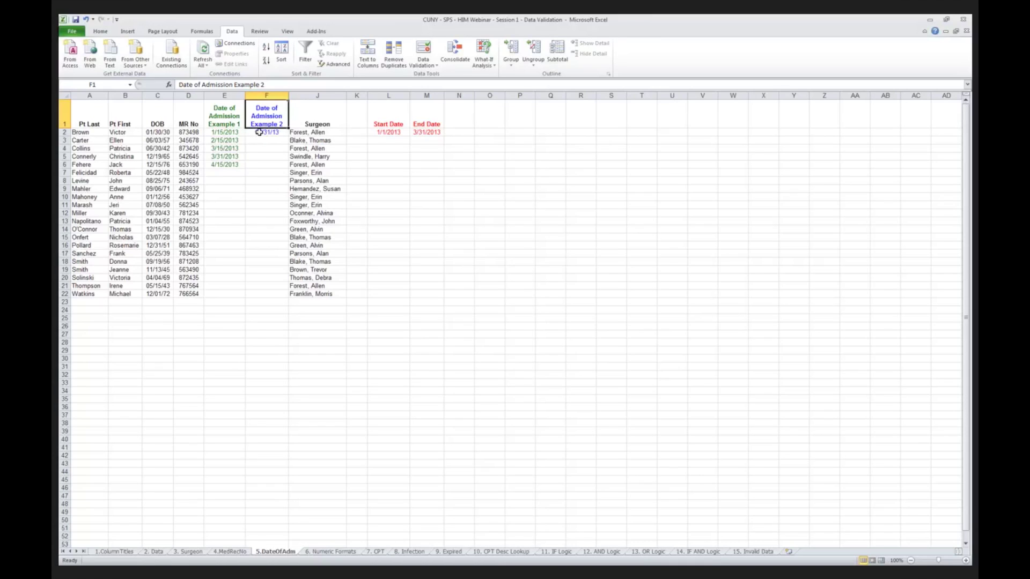
click(232, 132)
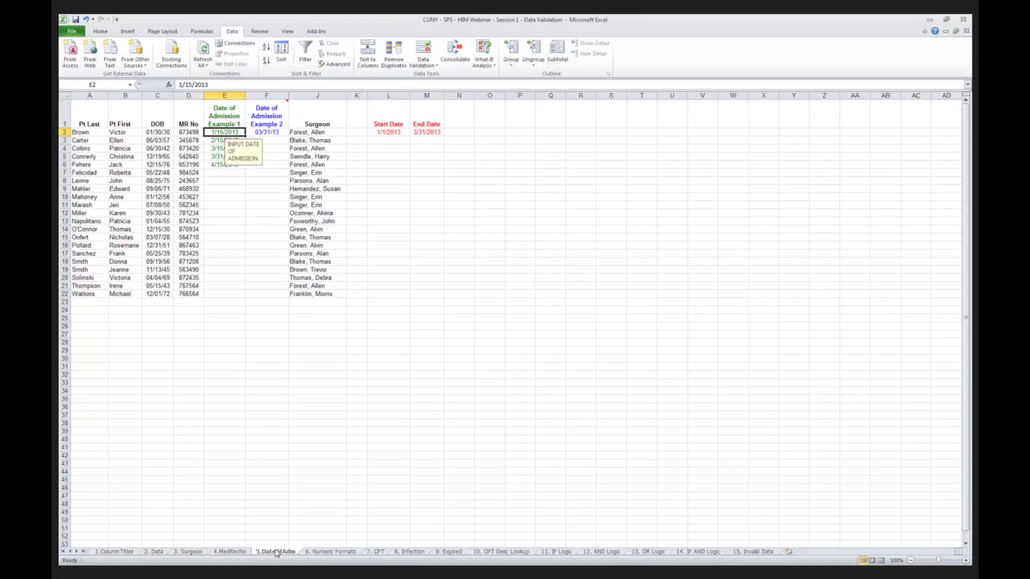
- On the 6. Numeric Formats sheet, make the Height column K text green
click(341, 554)
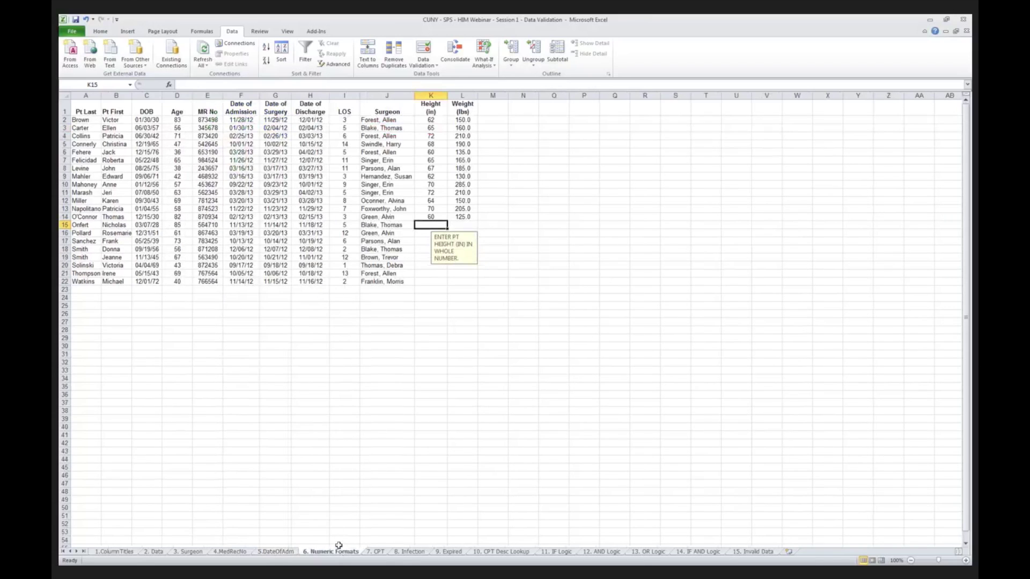
click(431, 95)
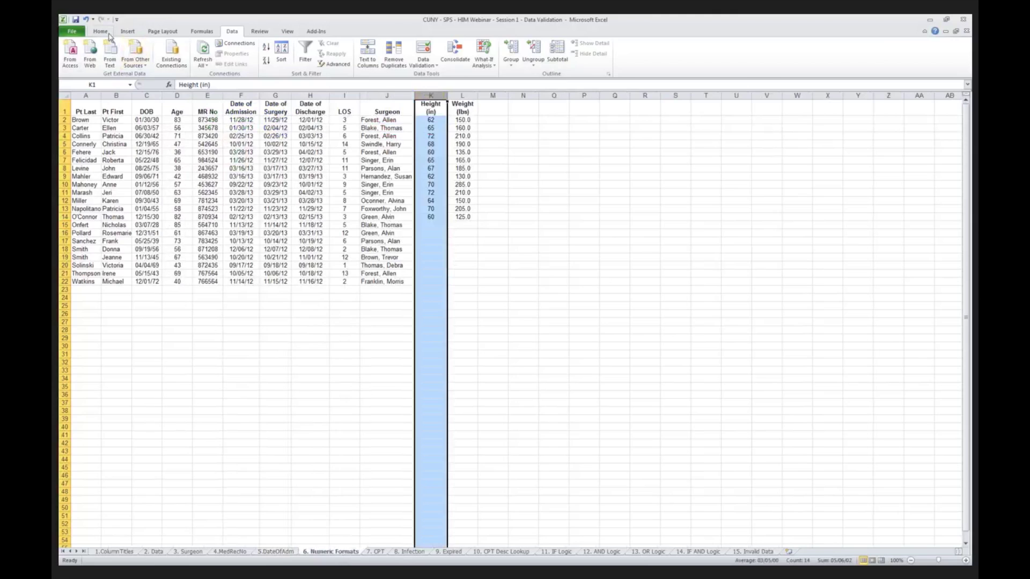
click(109, 34)
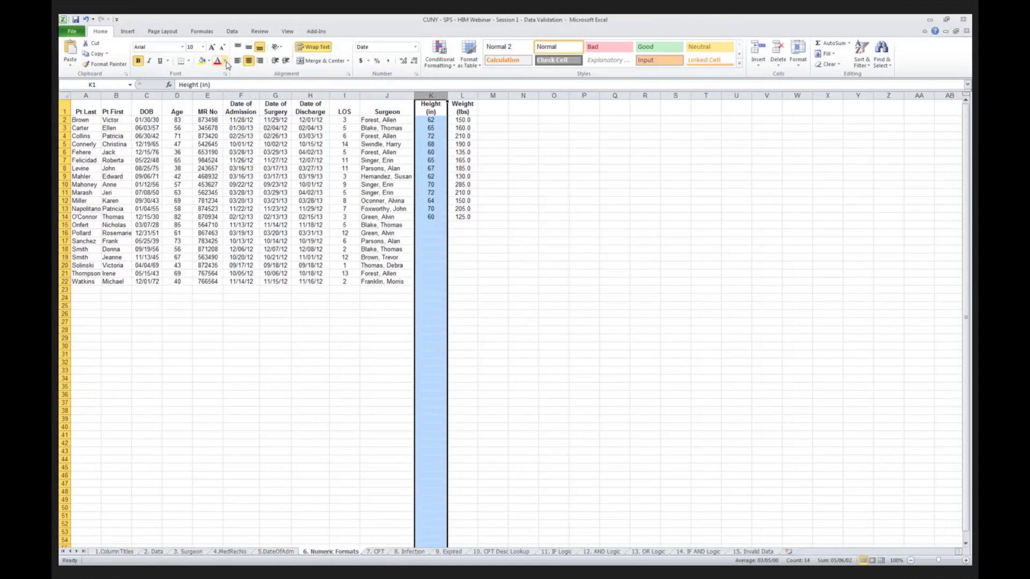
click(226, 61)
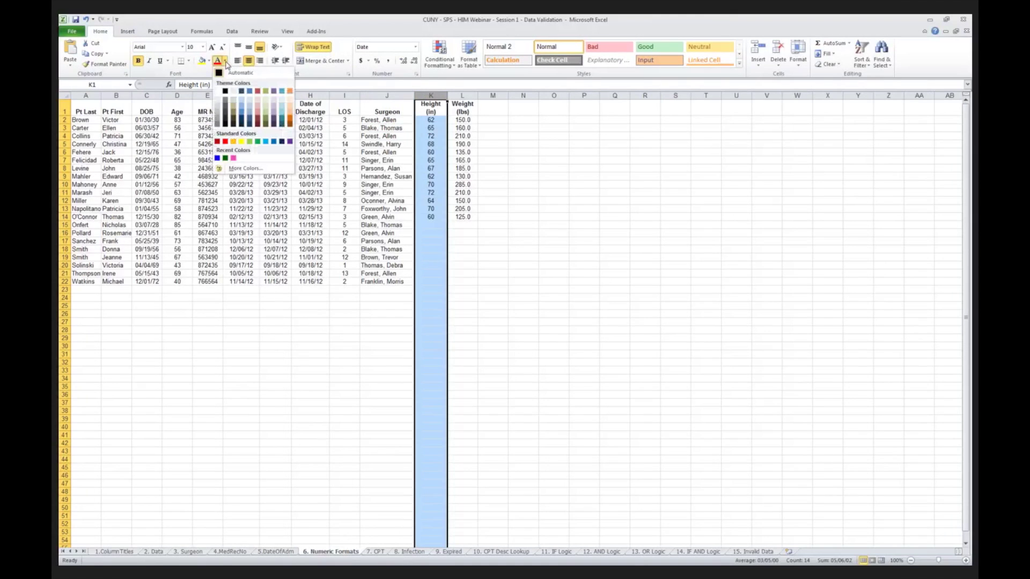
click(226, 158)
- Make the Weight column L text blue, then check input messages on K15 and K2
click(463, 95)
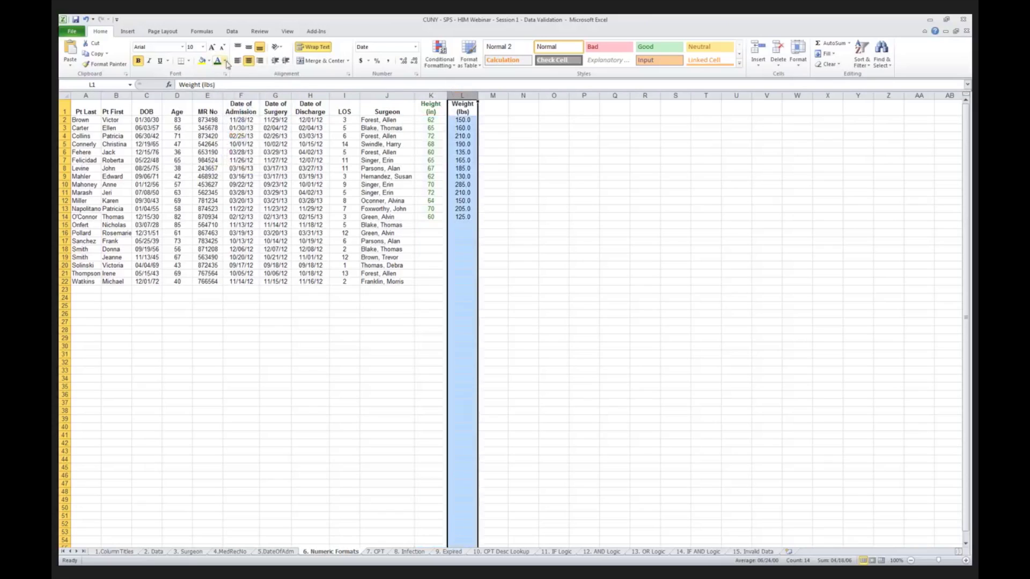
click(226, 61)
click(234, 158)
click(438, 105)
click(433, 226)
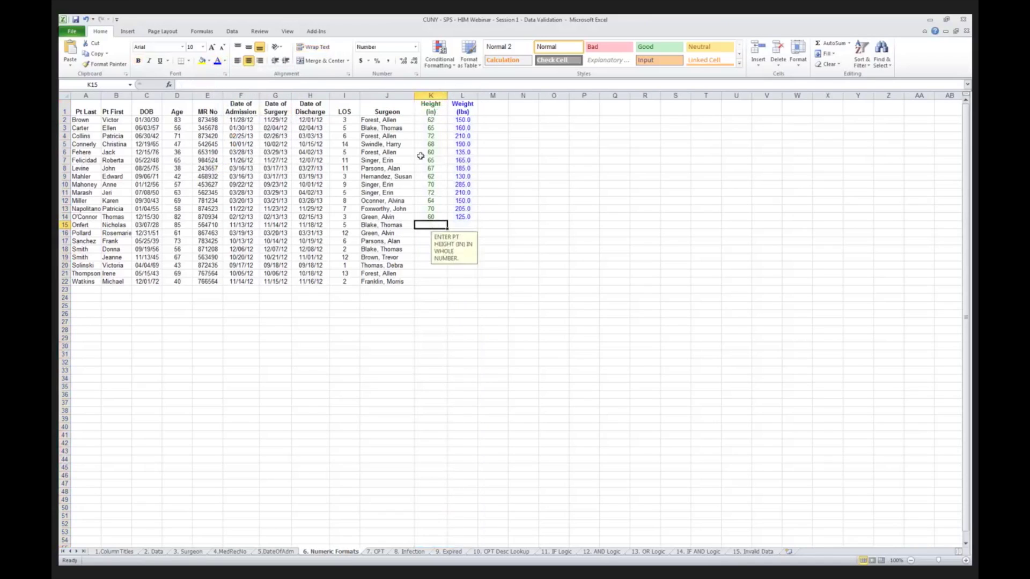
click(433, 120)
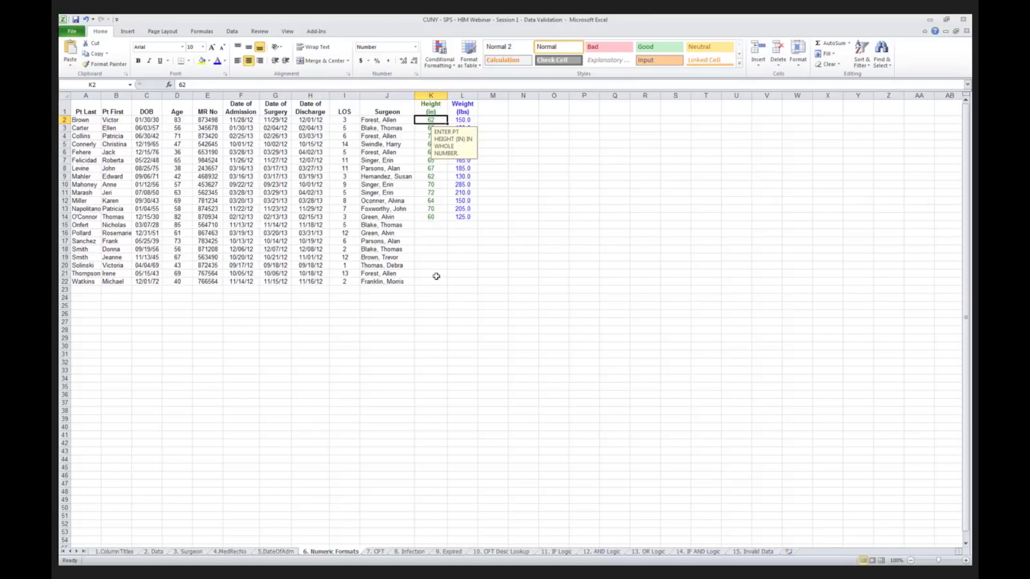
- Select Height cells K2:K22 and confirm whole-number validation between 48 and 90
click(232, 31)
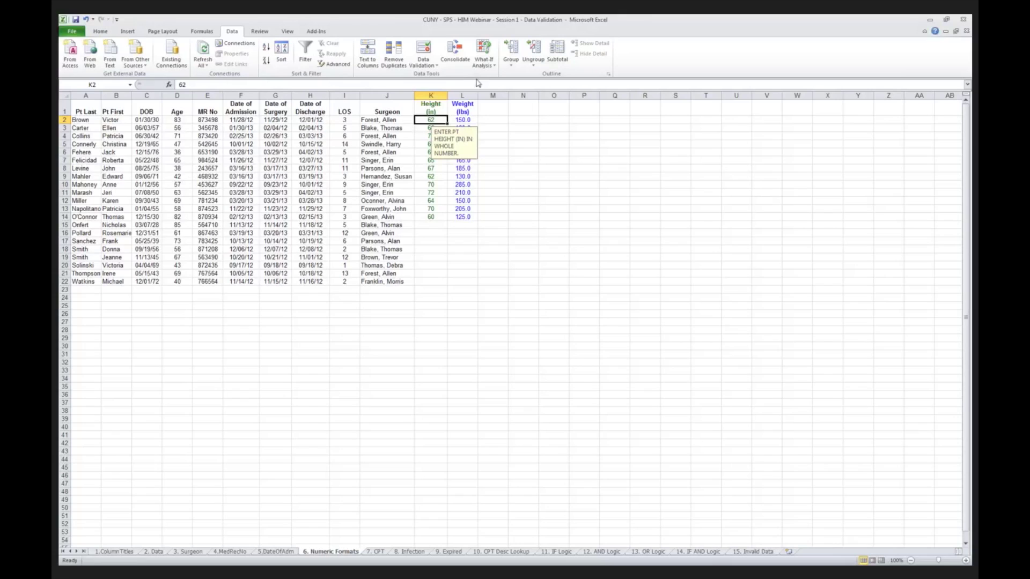
drag(427, 117, 433, 284)
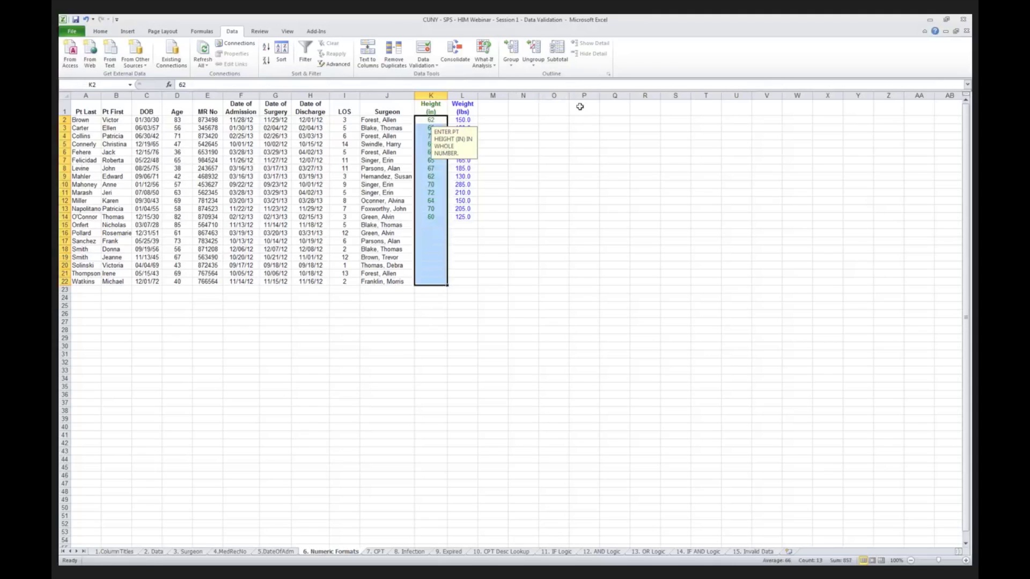
click(425, 64)
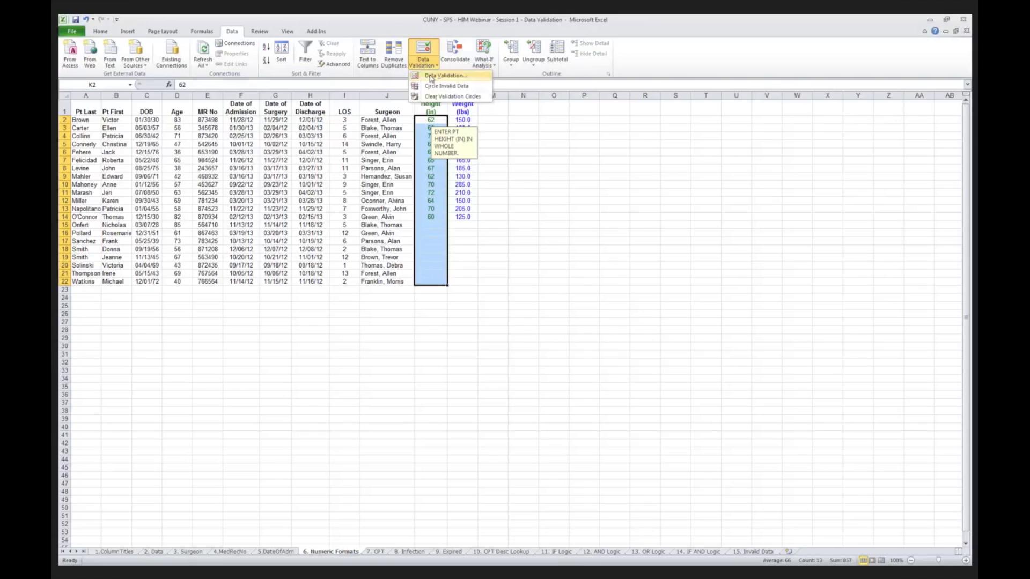
click(431, 77)
click(465, 266)
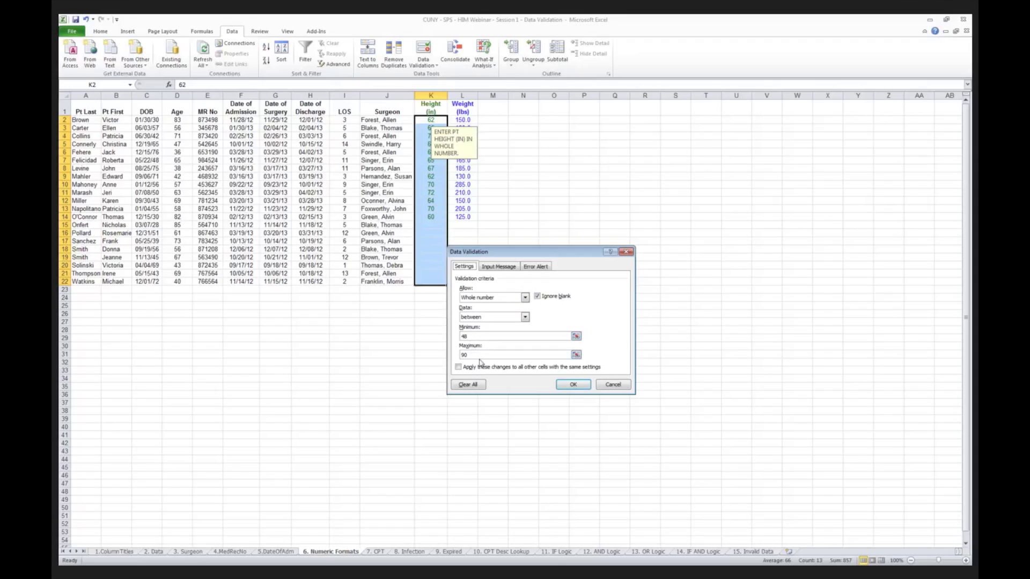
click(578, 388)
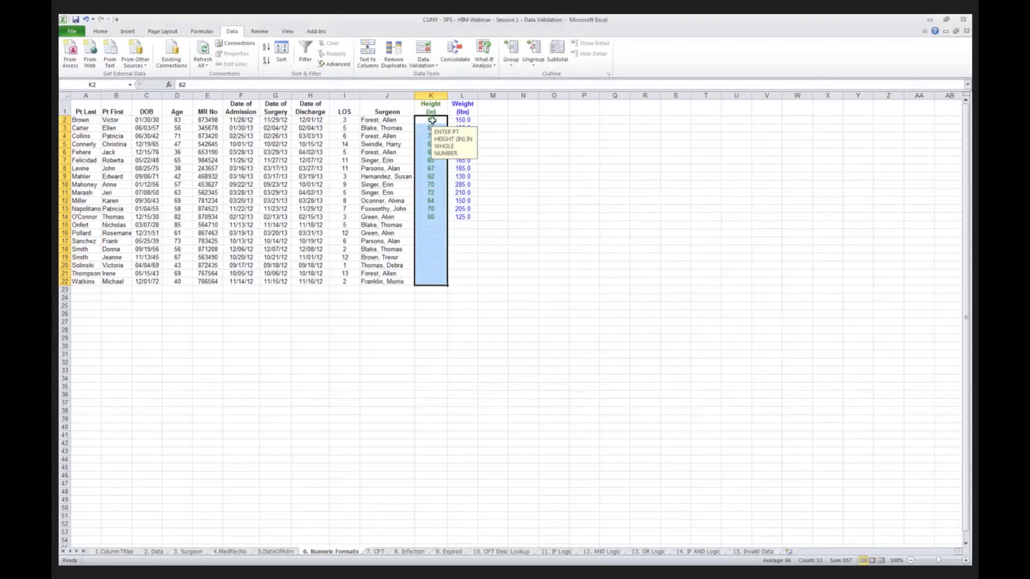
- Review the Height input message and Stop alert text 'MUST BE >=48 AND <=90...'
click(424, 49)
click(498, 267)
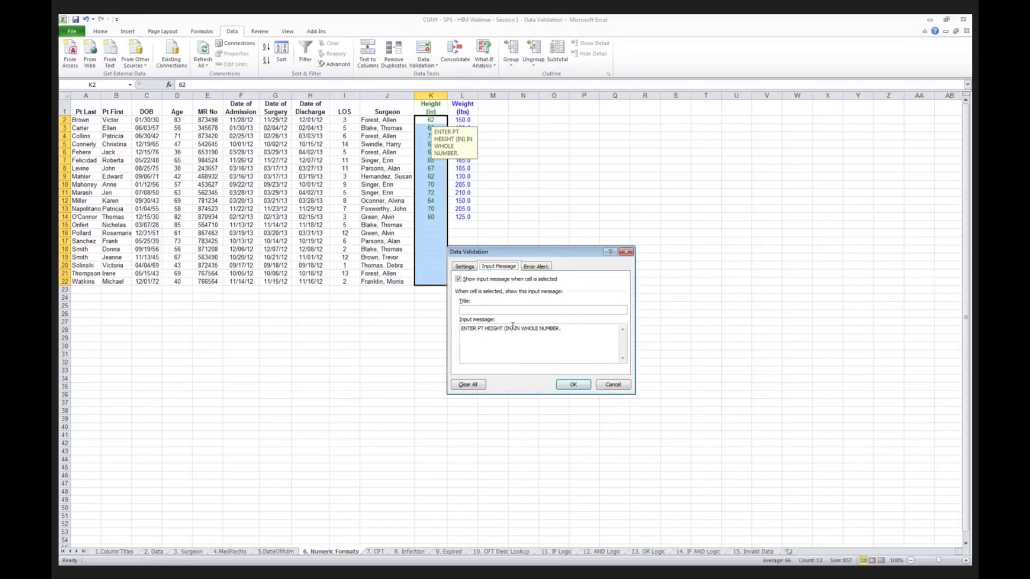
click(536, 266)
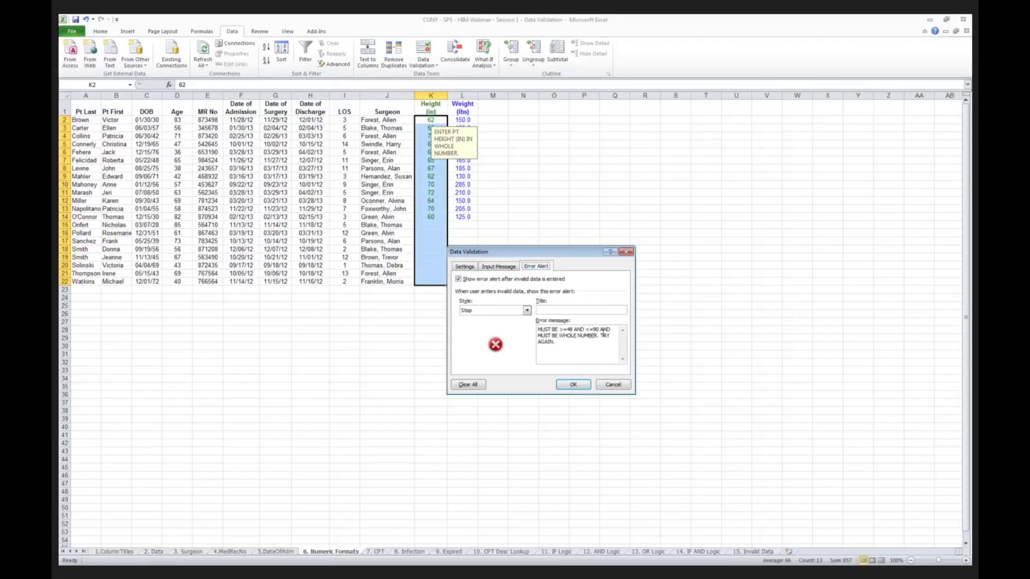
click(565, 349)
drag(560, 329, 599, 328)
click(580, 389)
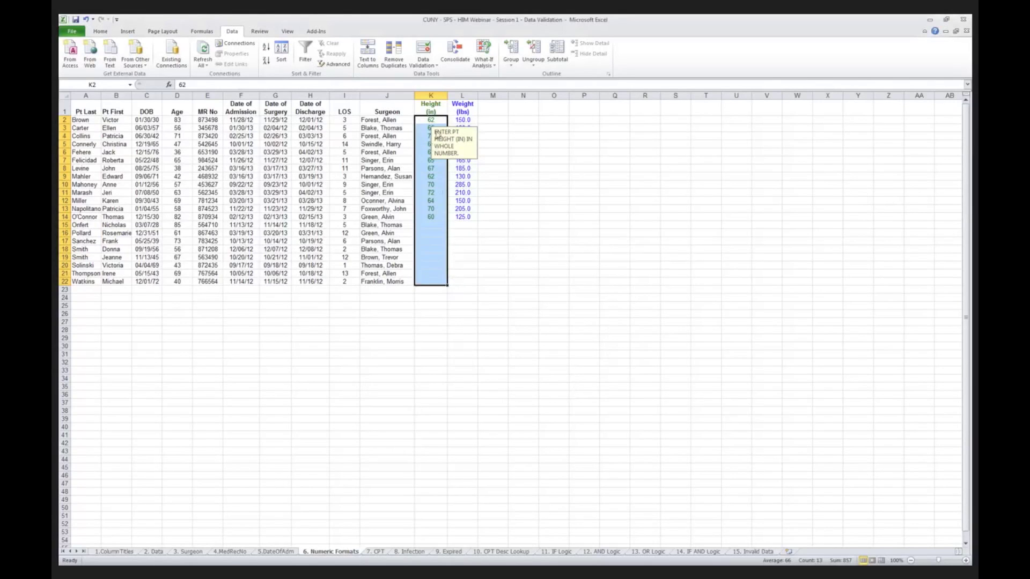
- Recheck the Height validation criteria, input message and error alert once more
click(436, 66)
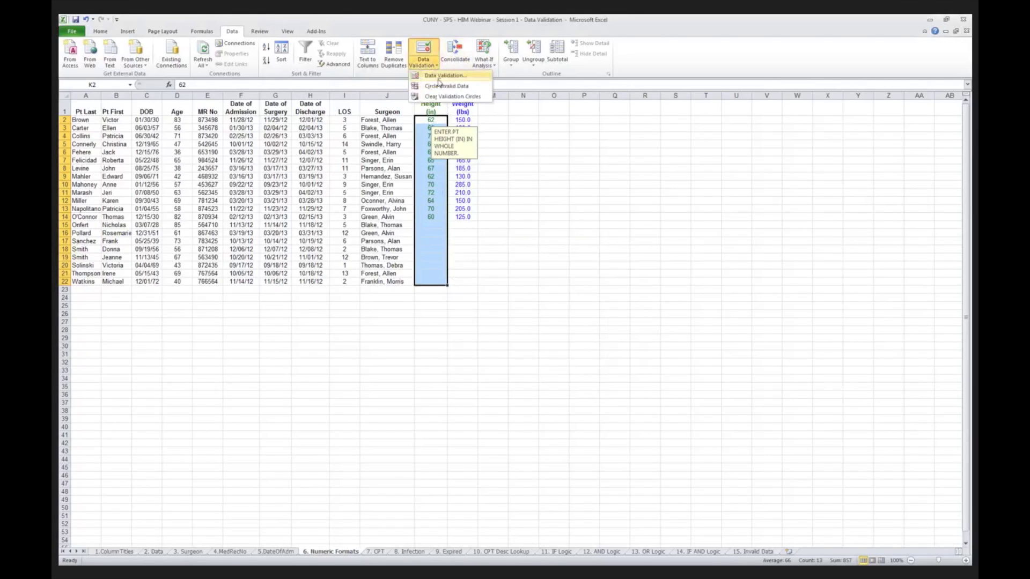
click(432, 80)
click(499, 268)
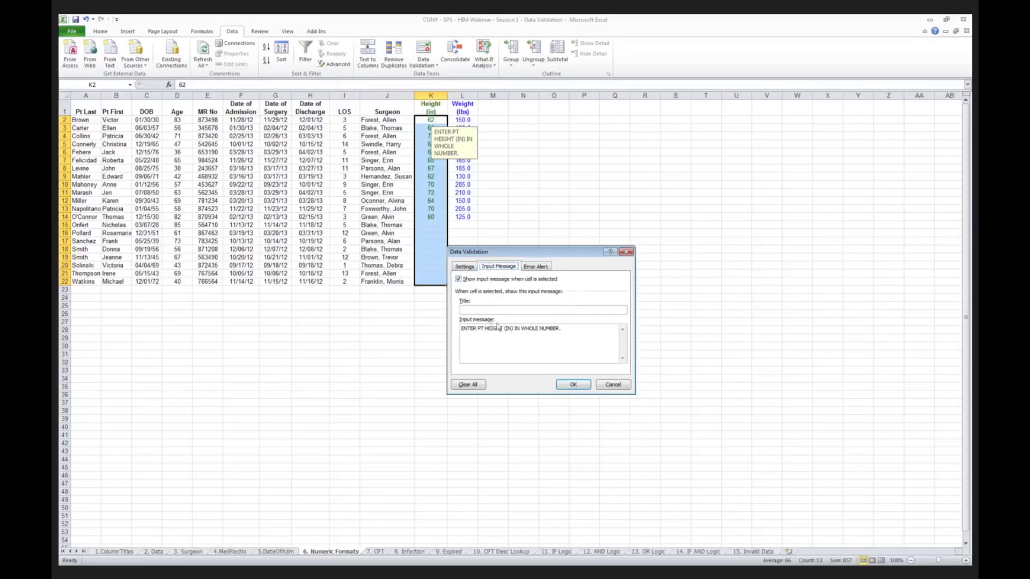
click(465, 267)
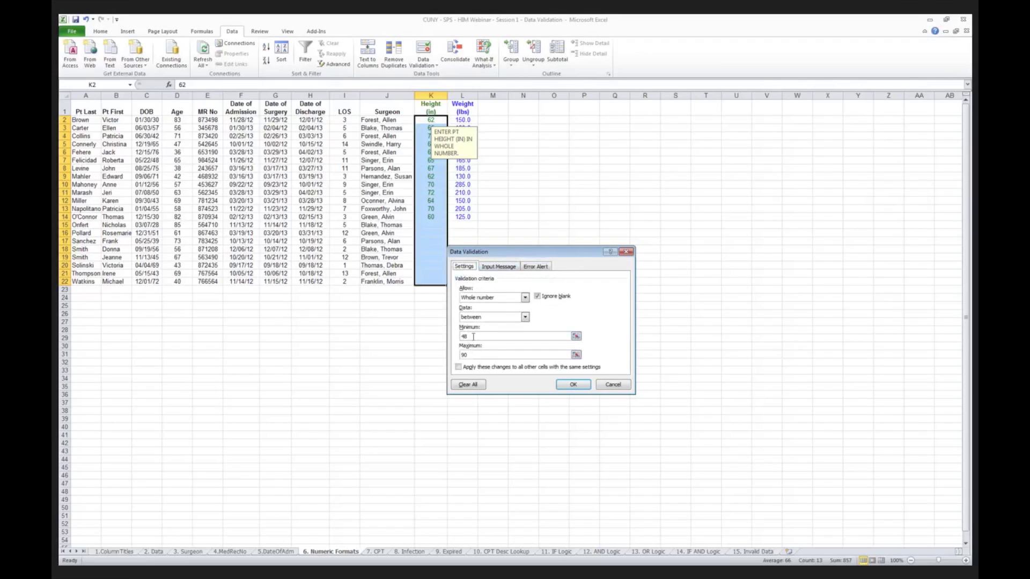
click(536, 267)
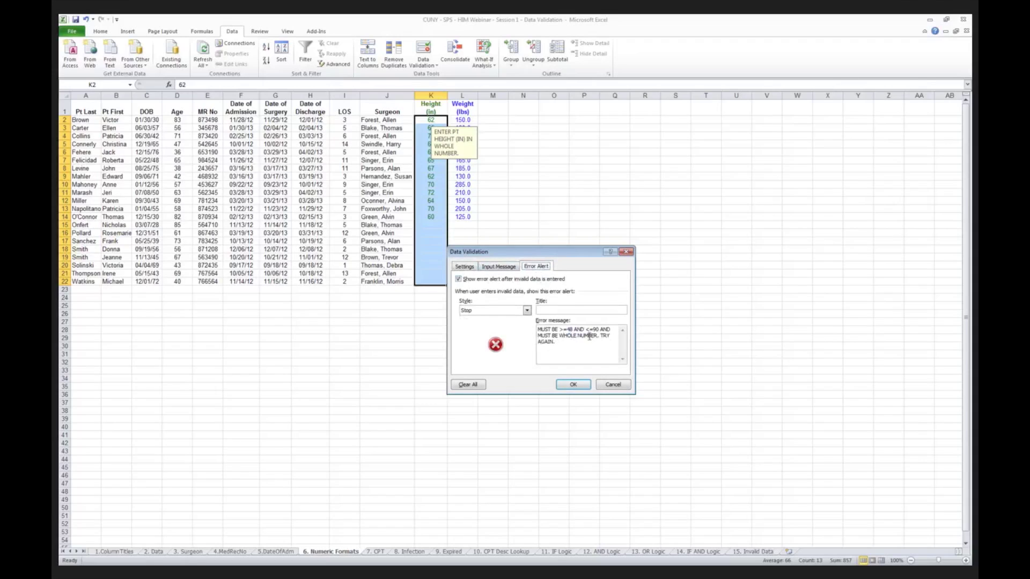
click(574, 384)
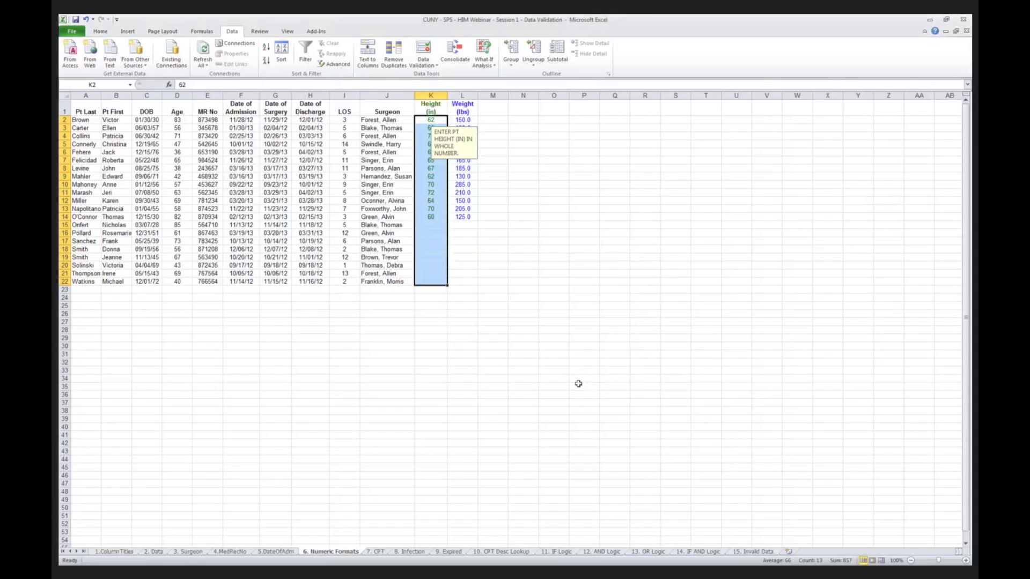
- Enter 65.5 in K15, retry after the rejection, and enter whole number 65
click(434, 225)
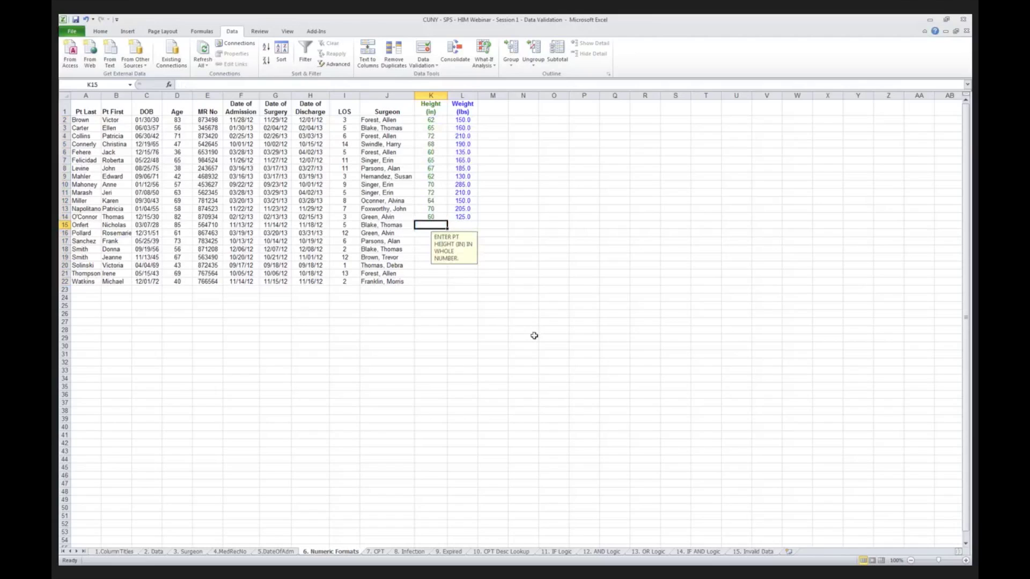
text(65.5)
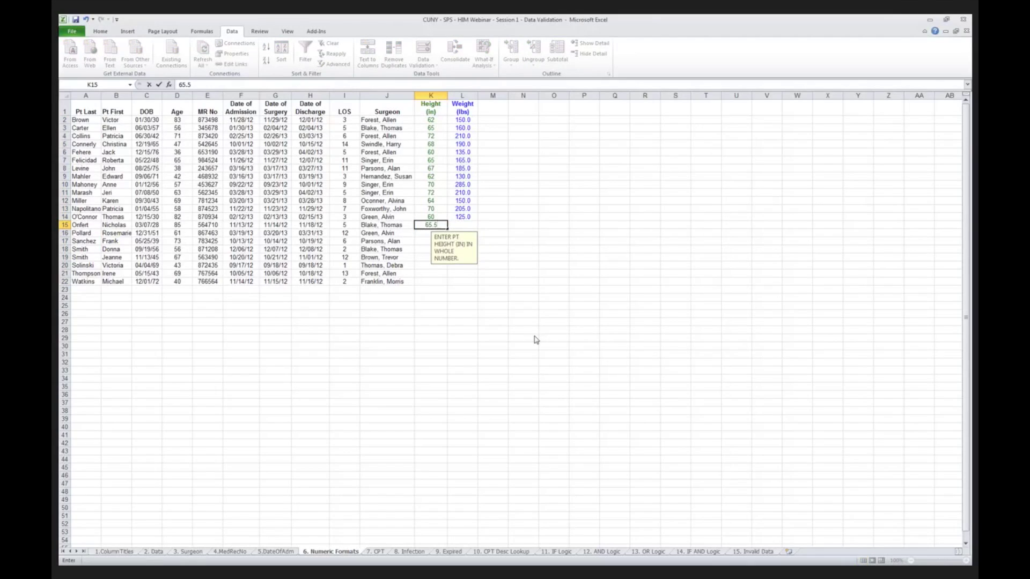
key(Return)
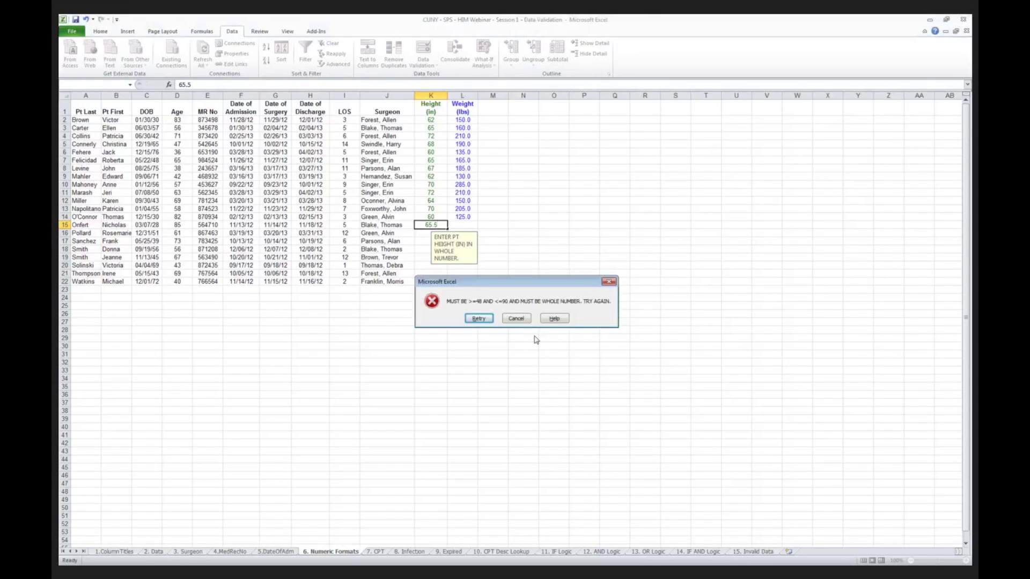
key(Return)
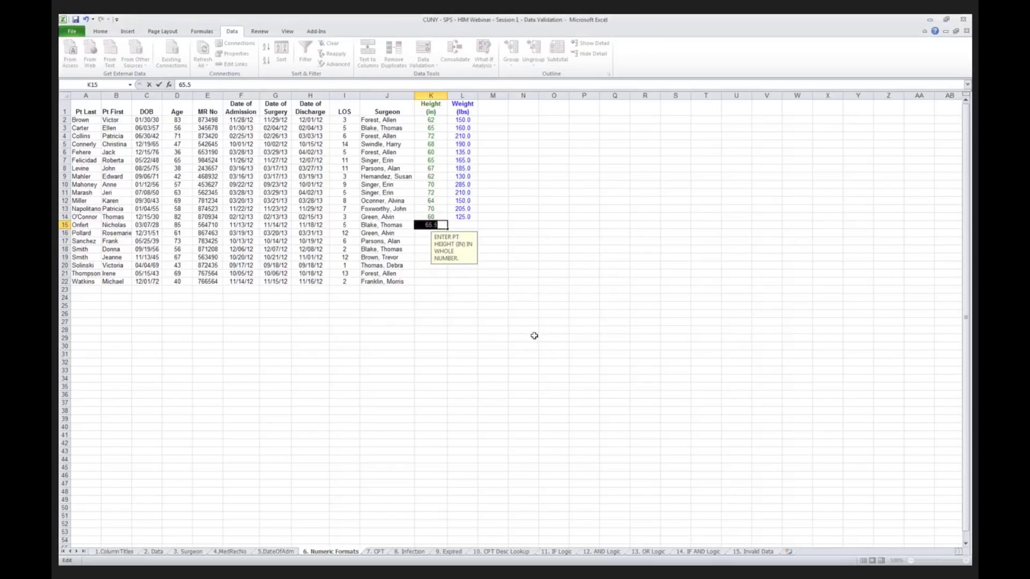
text(65)
key(Return)
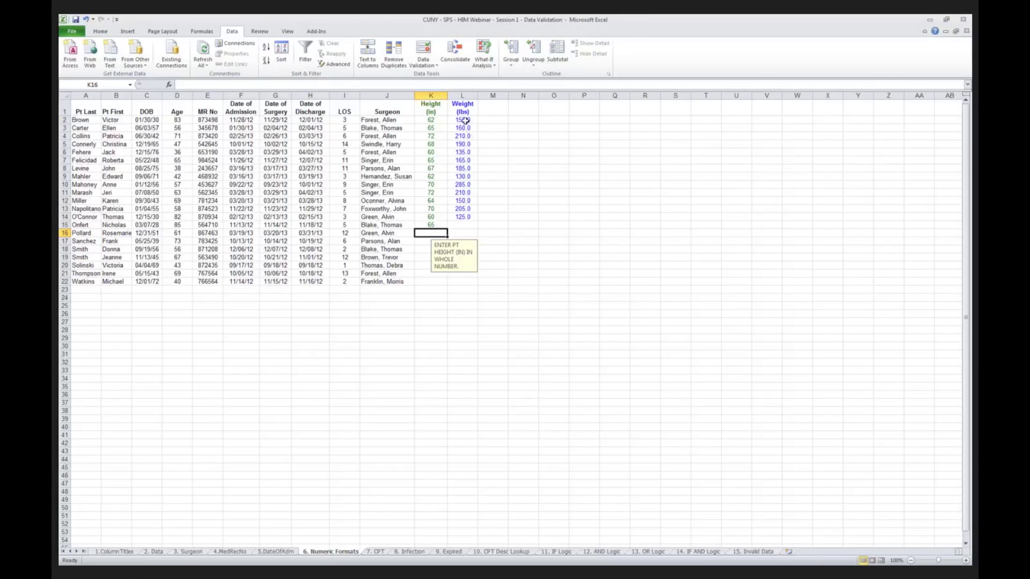
- Apply decimal validation between 70 and 400 to Weight cells L2:L22
drag(465, 121, 470, 279)
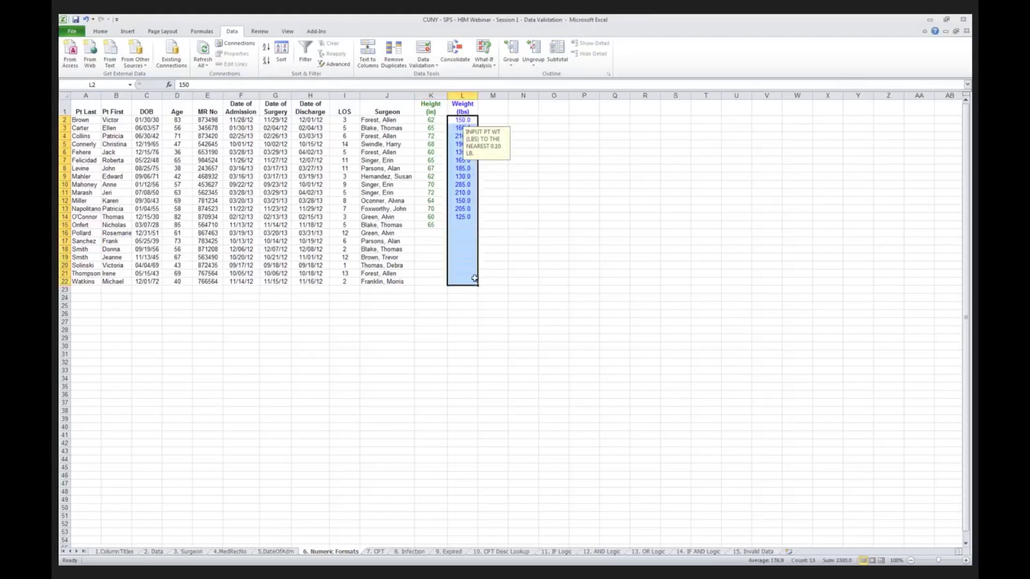
click(432, 64)
click(432, 76)
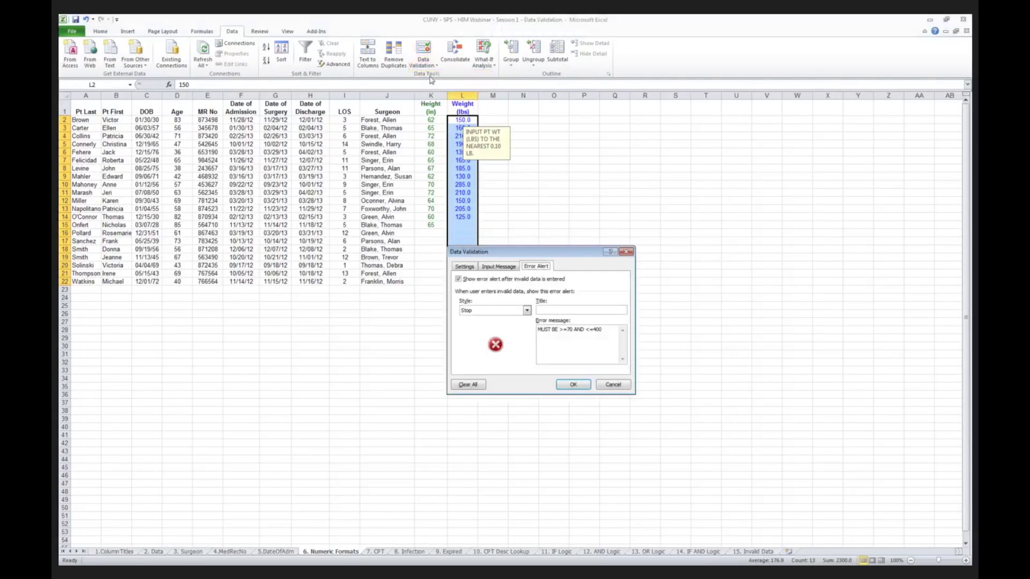
key(Return)
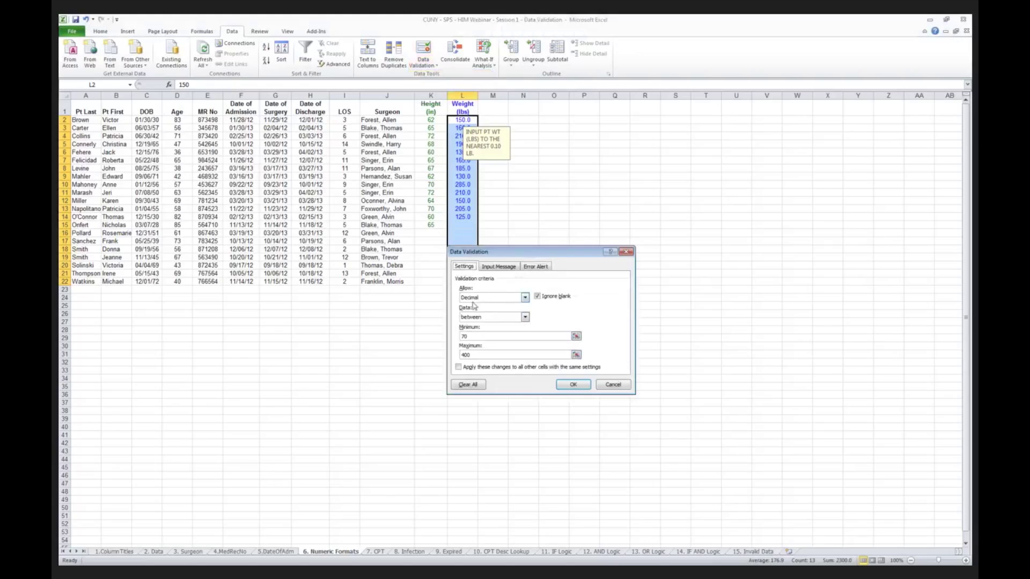
click(525, 297)
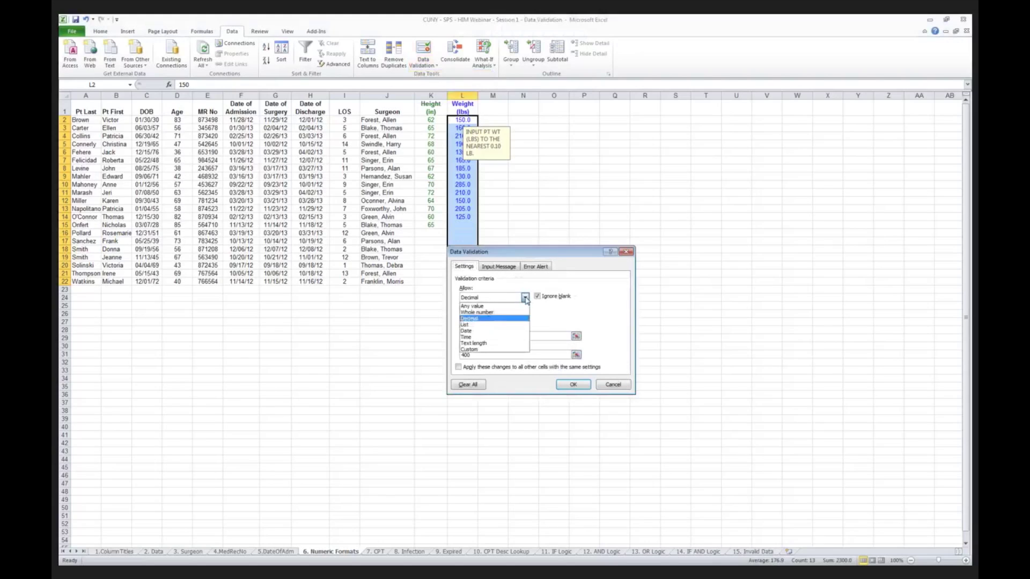
click(484, 319)
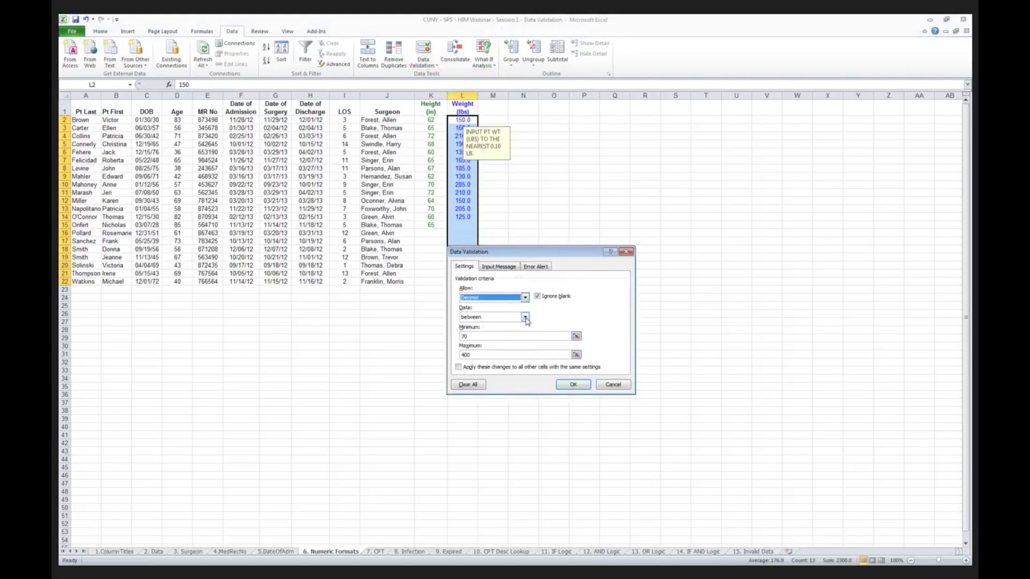
click(479, 337)
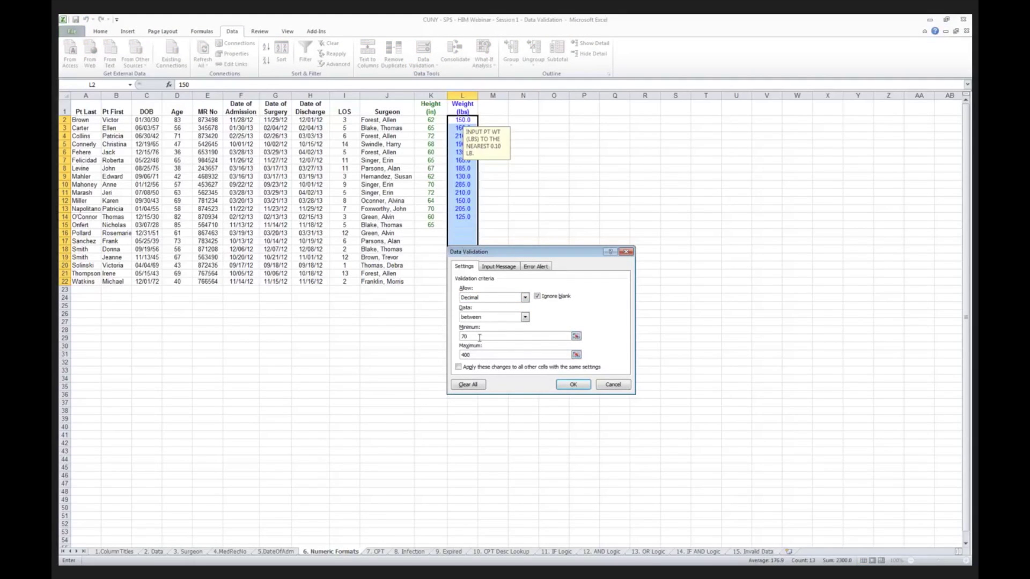
click(573, 385)
click(462, 225)
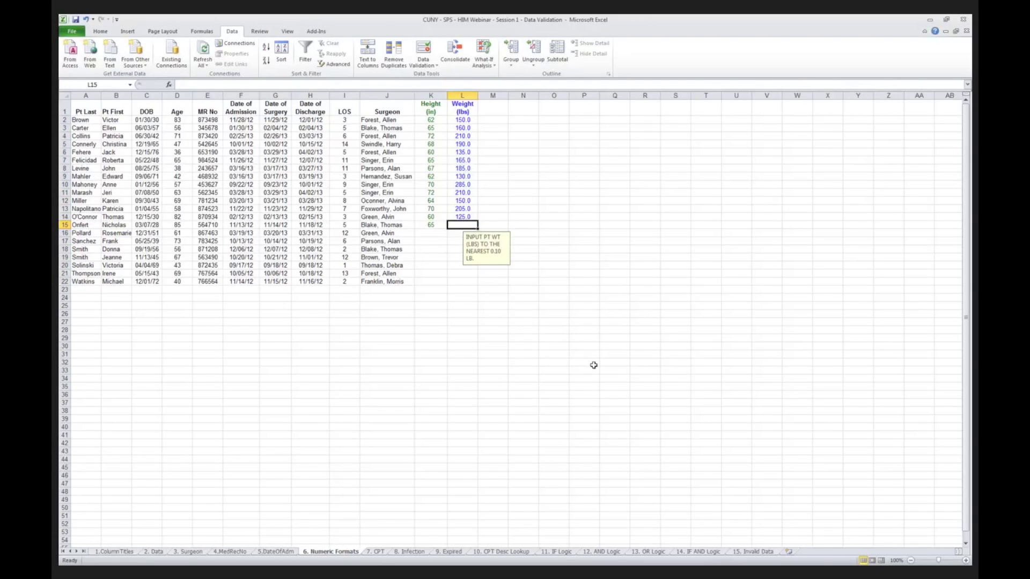
- Enter 165 in Weight cell L15, then replace it with the decimal value 165.5
text(165)
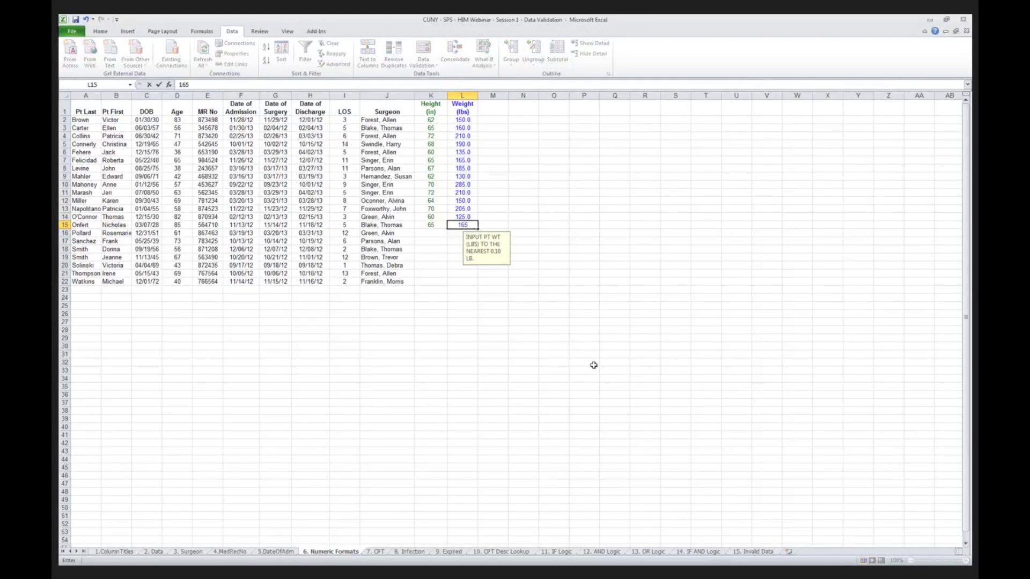
key(Return)
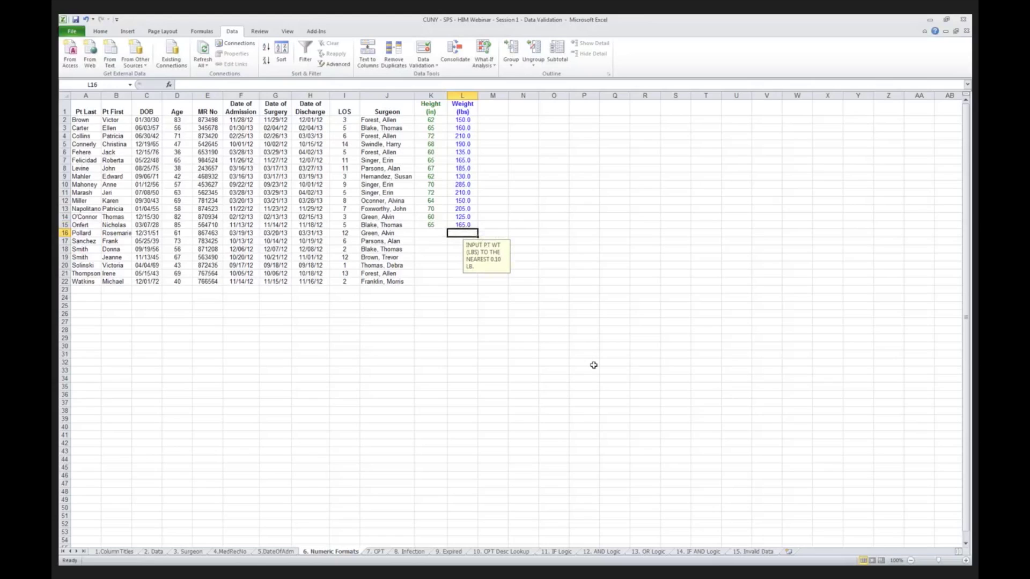
key(Up)
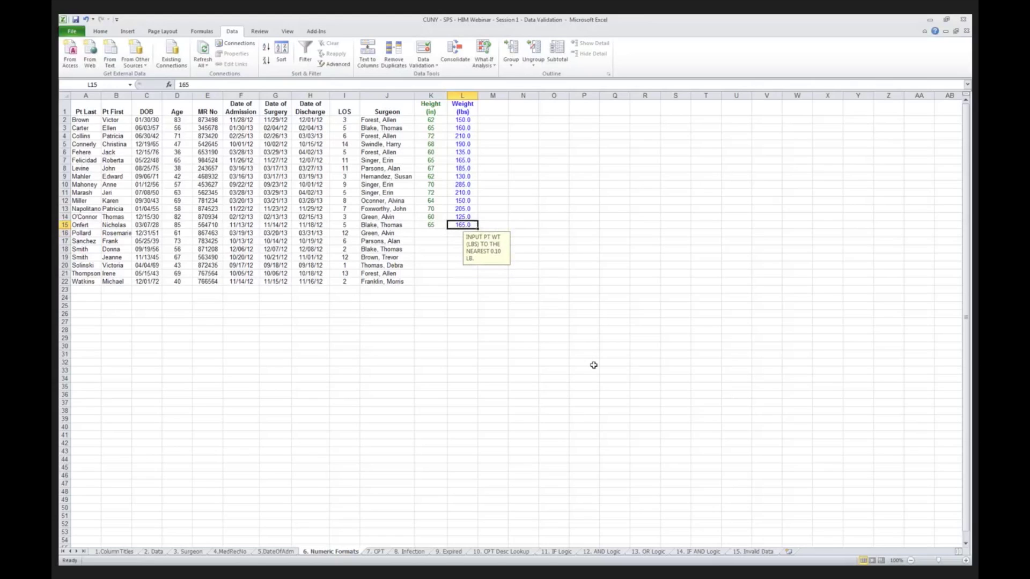
text(165.5)
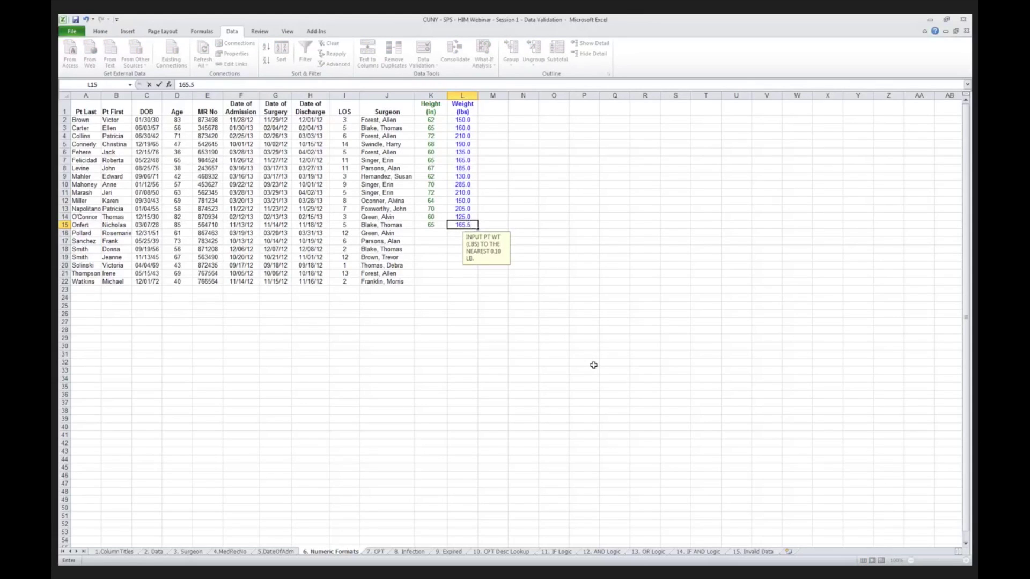
key(Return)
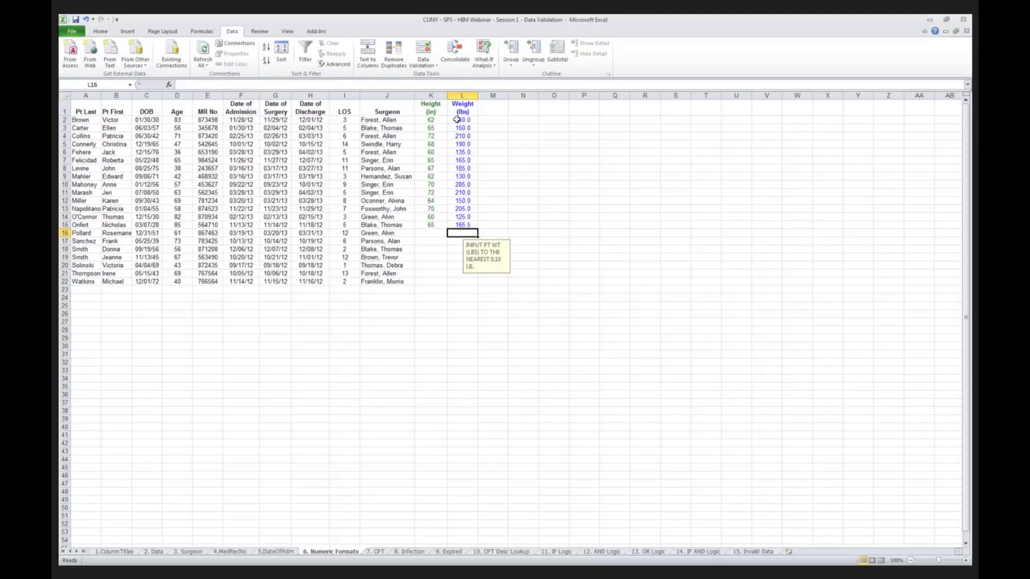
- Select the weight cells L2:L22, then select cell L2 alone
drag(456, 119, 454, 281)
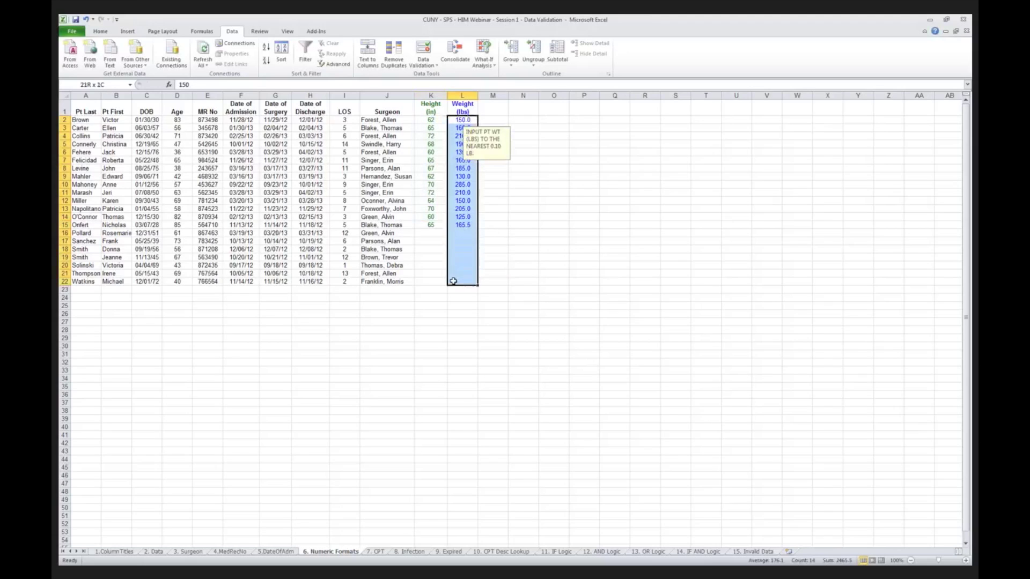
click(431, 120)
click(463, 120)
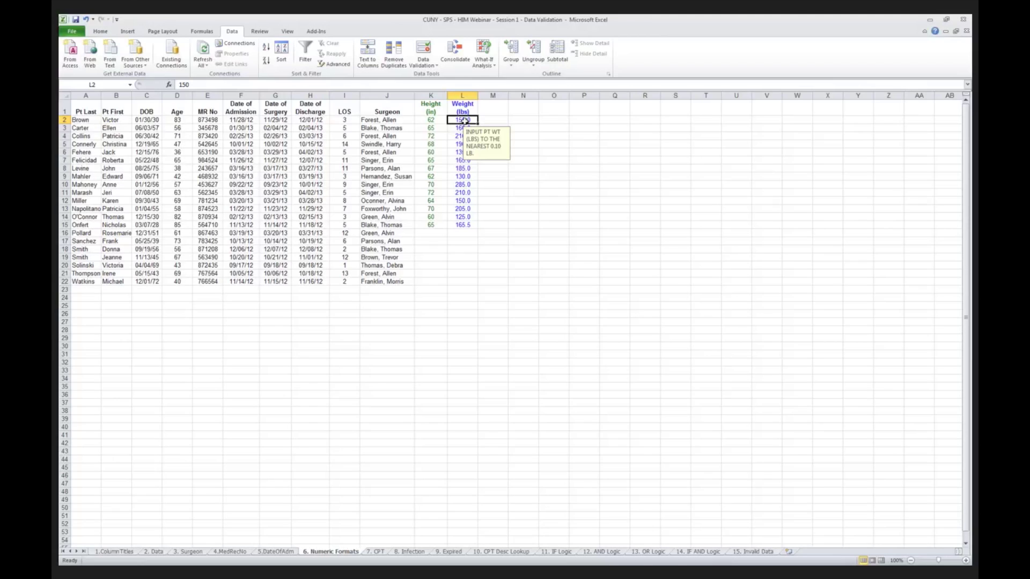
drag(430, 120, 426, 280)
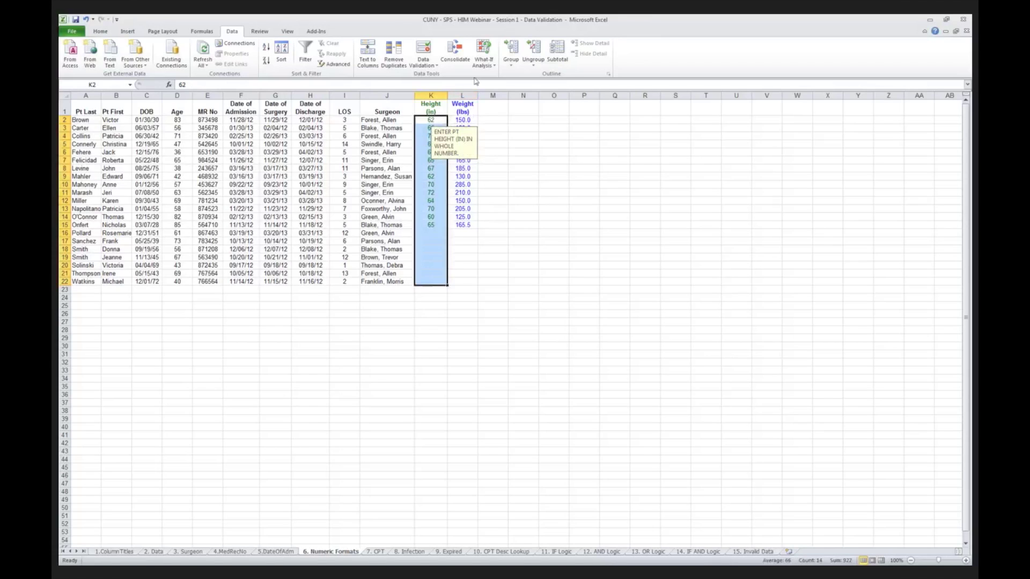
click(428, 63)
click(429, 77)
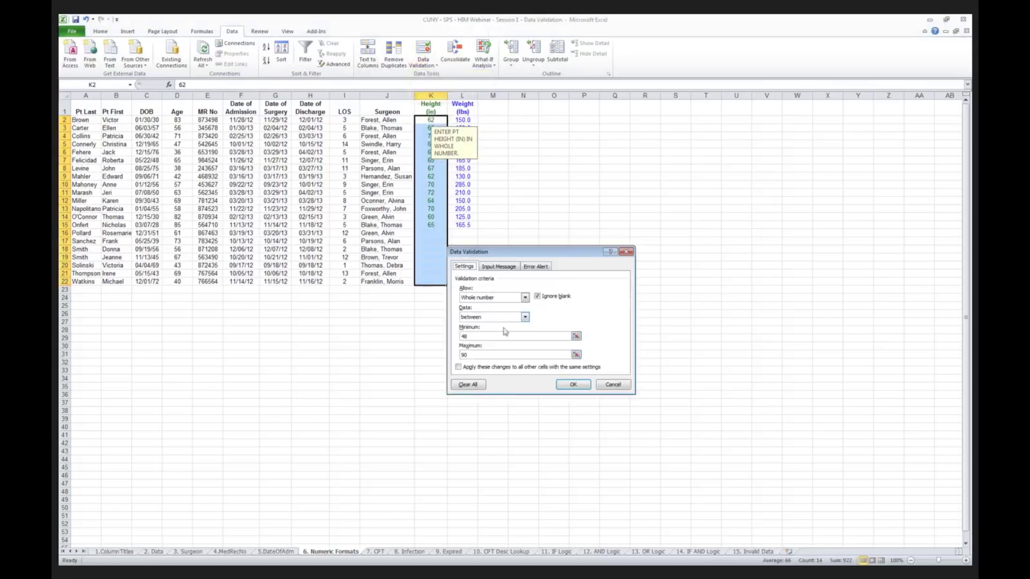
click(524, 299)
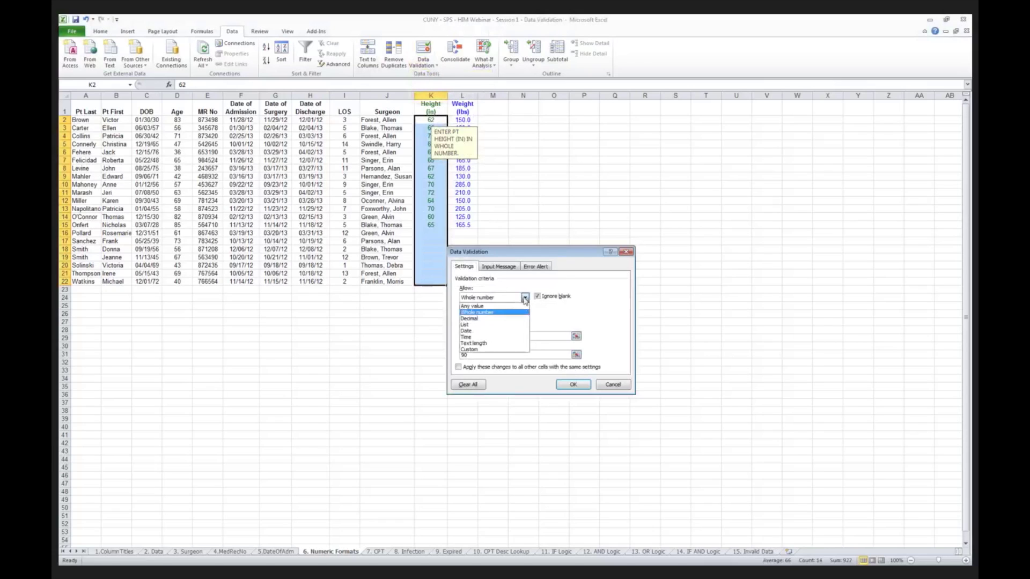
click(485, 313)
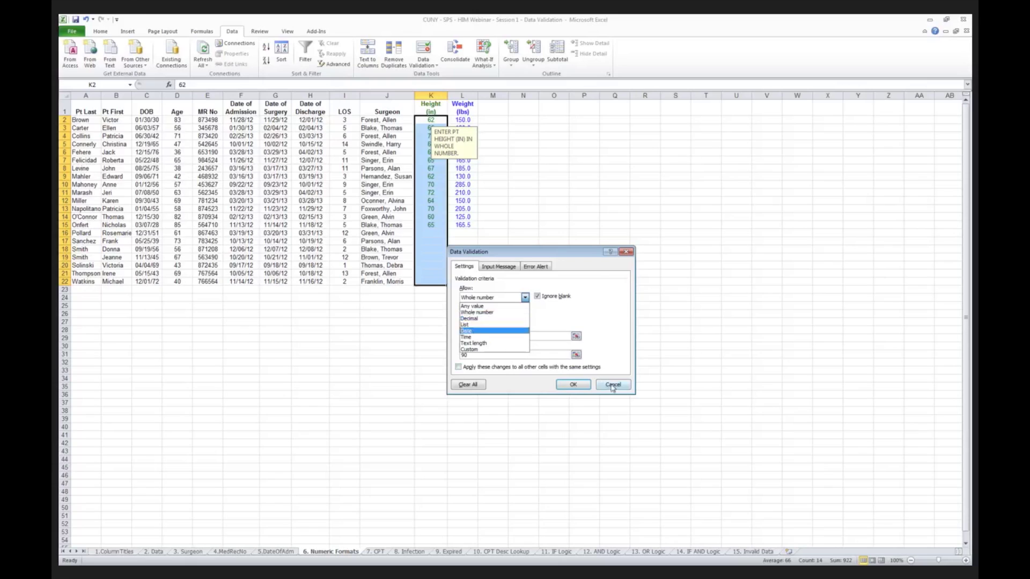
click(612, 385)
click(542, 177)
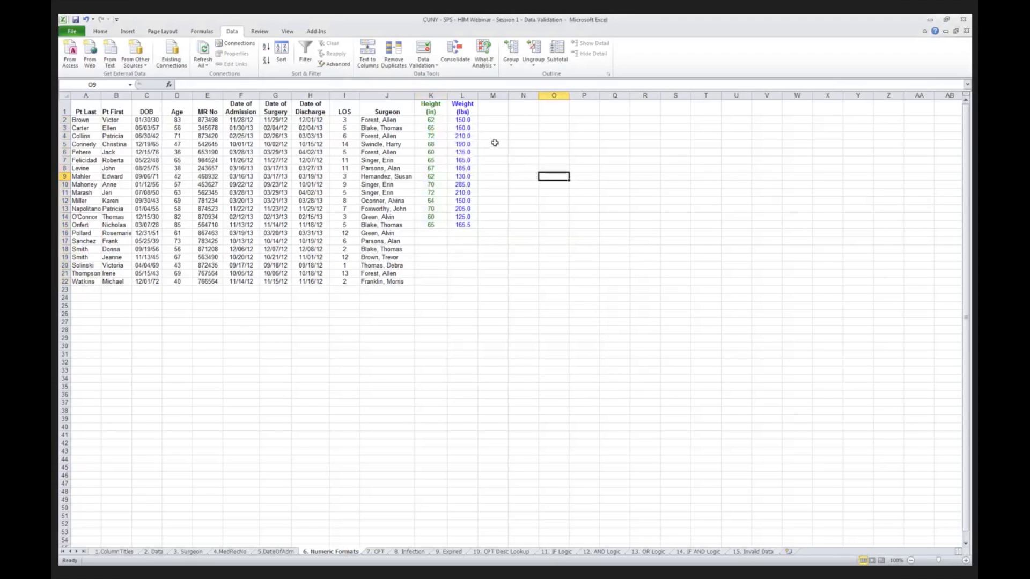
click(464, 95)
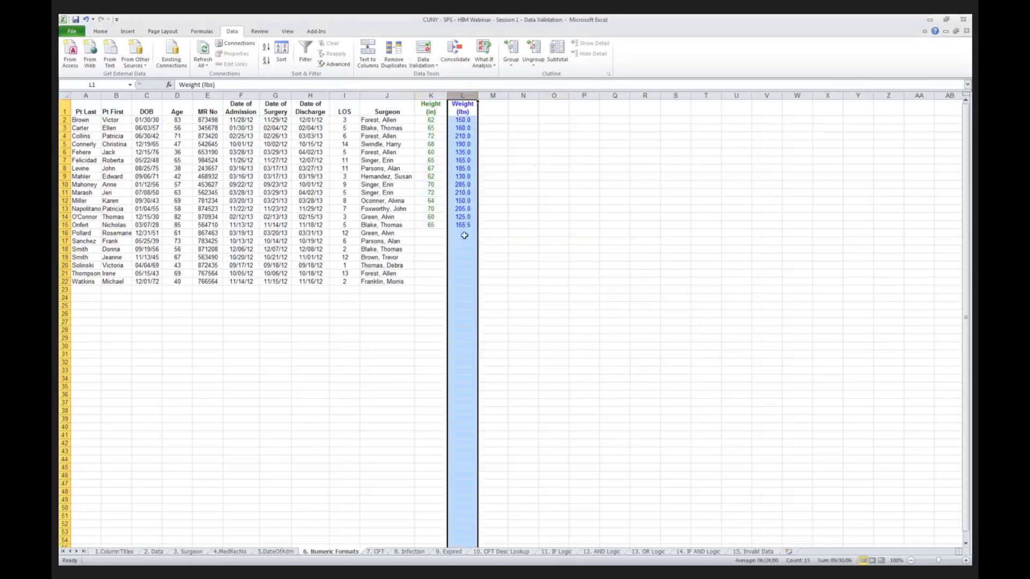
- Give column L (Weight) the Number format with 1 decimal place
right_click(462, 95)
click(484, 190)
key(ctrl+1)
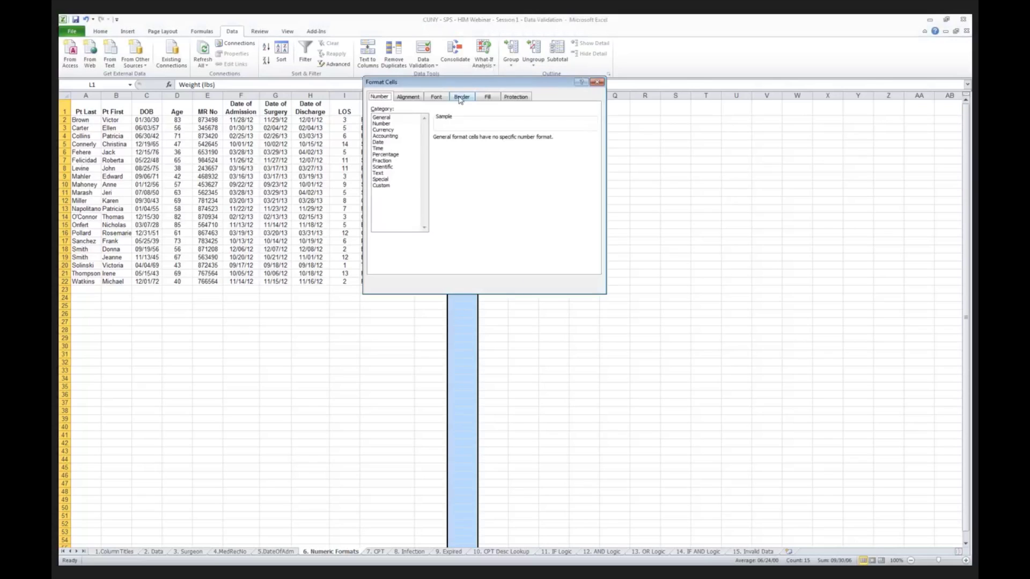
click(383, 124)
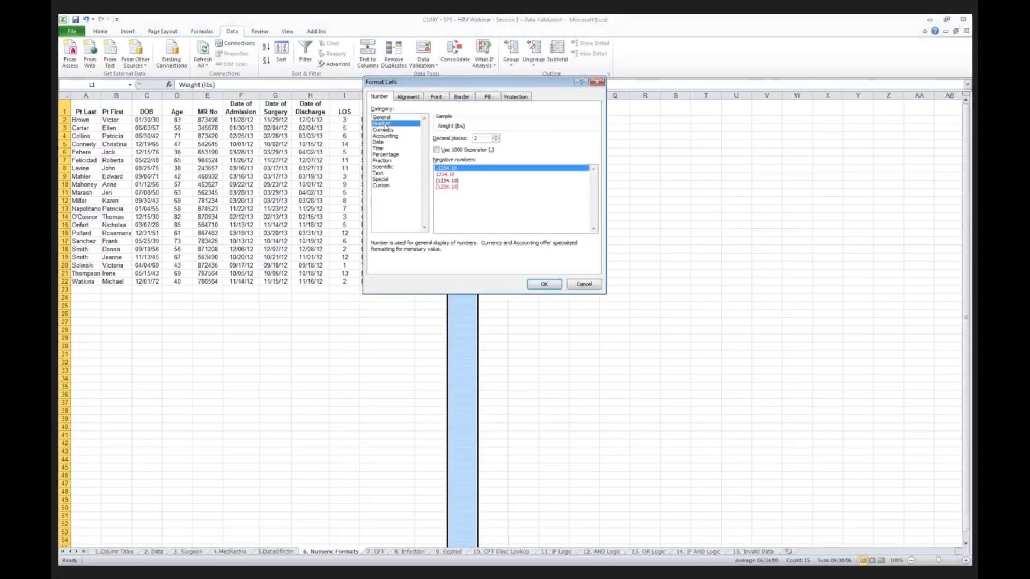
click(496, 141)
click(543, 283)
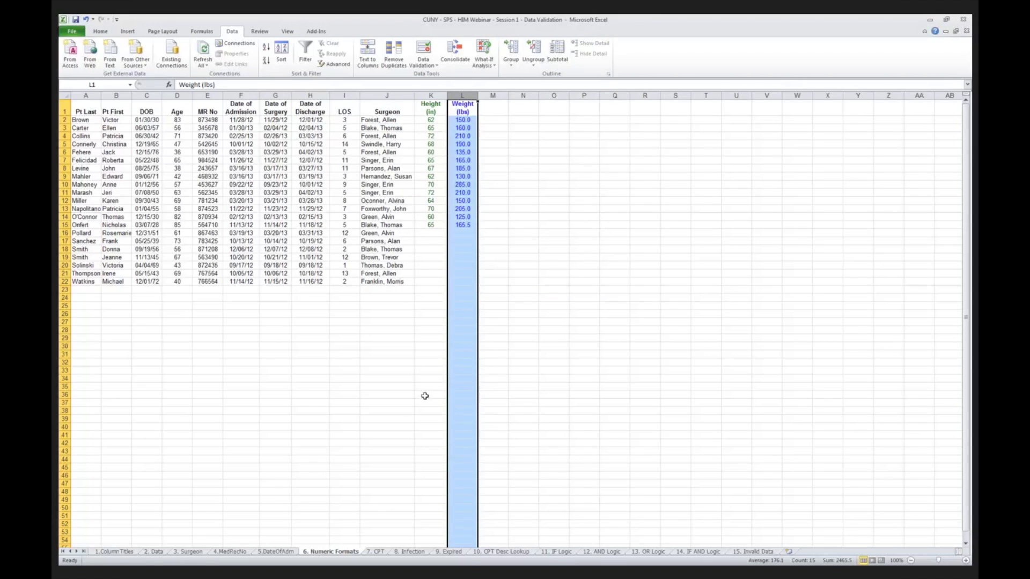
- Check K2's input message, then visit the 5.DateOfAdm and 3. Surgeon sheets before settling on 4.MedRecNo
click(431, 120)
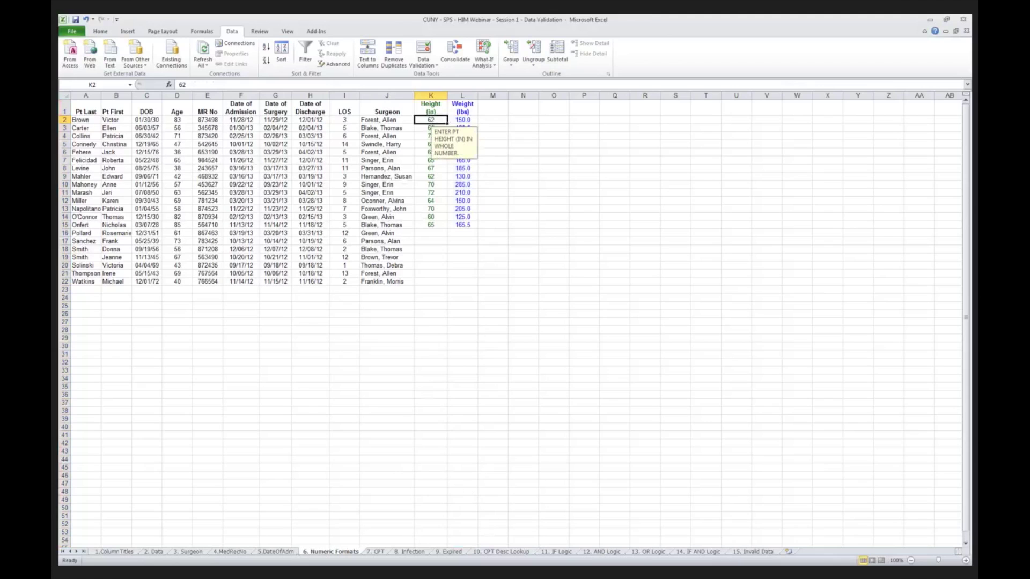
click(284, 552)
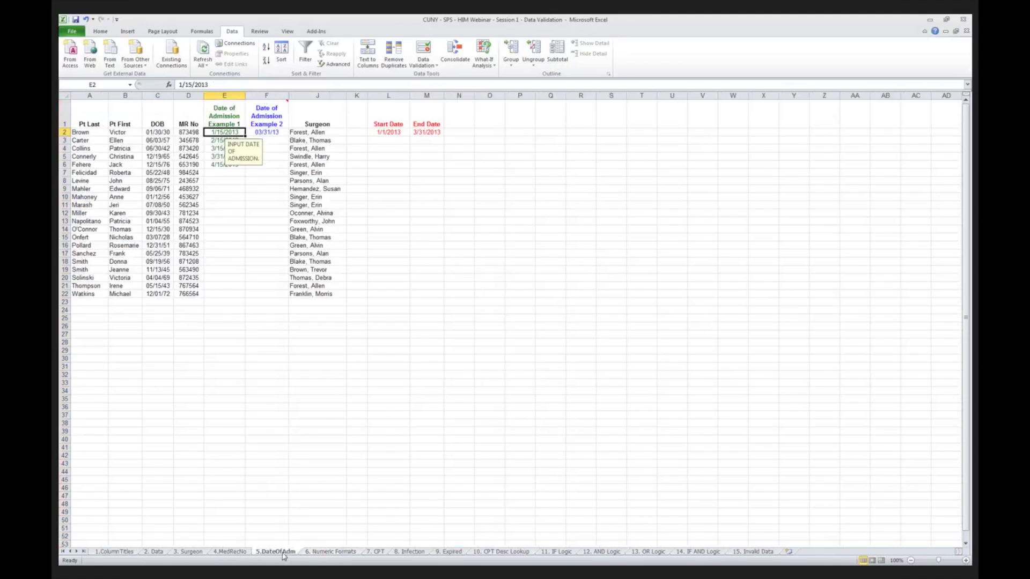
click(231, 552)
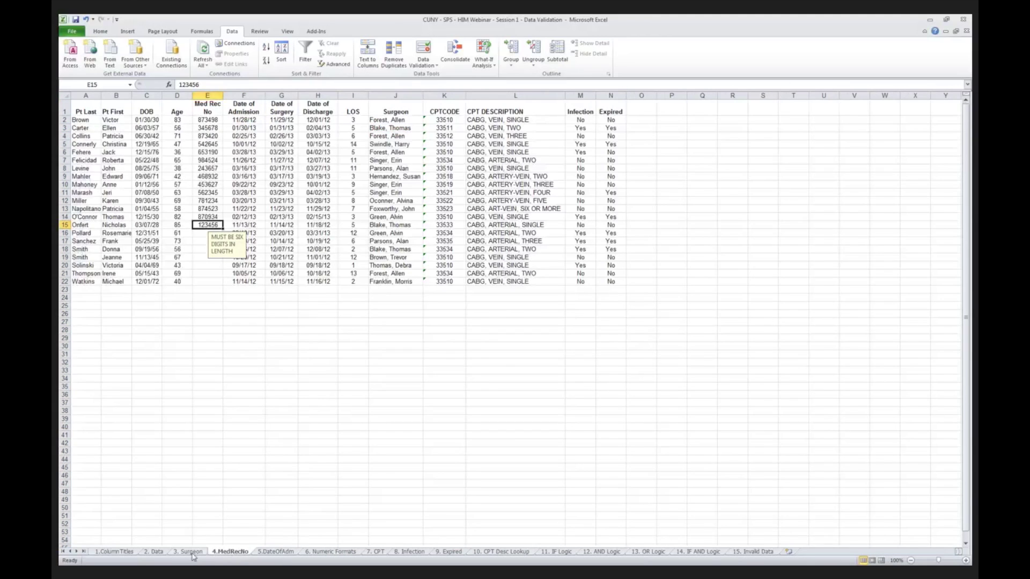
click(191, 553)
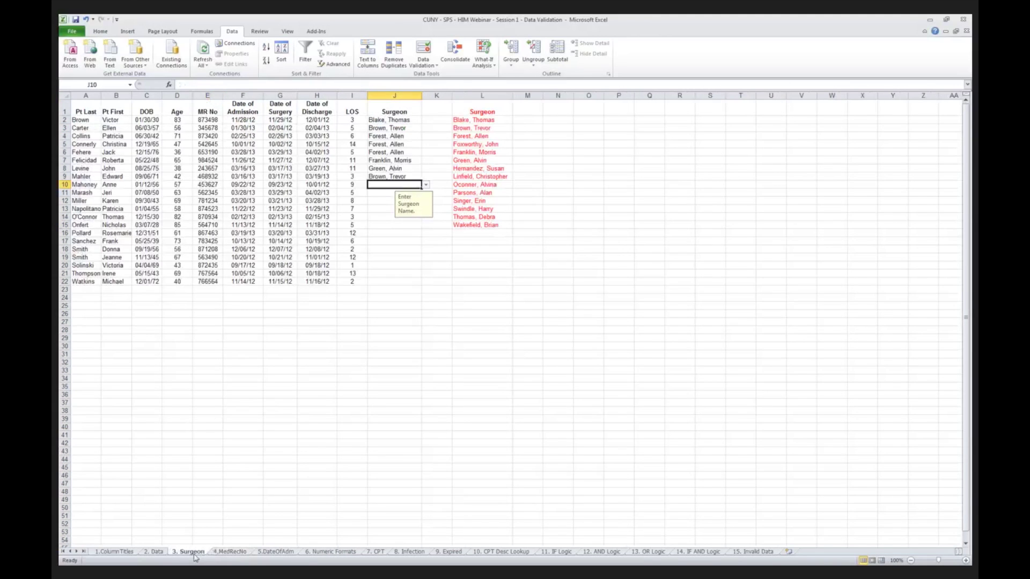
click(228, 552)
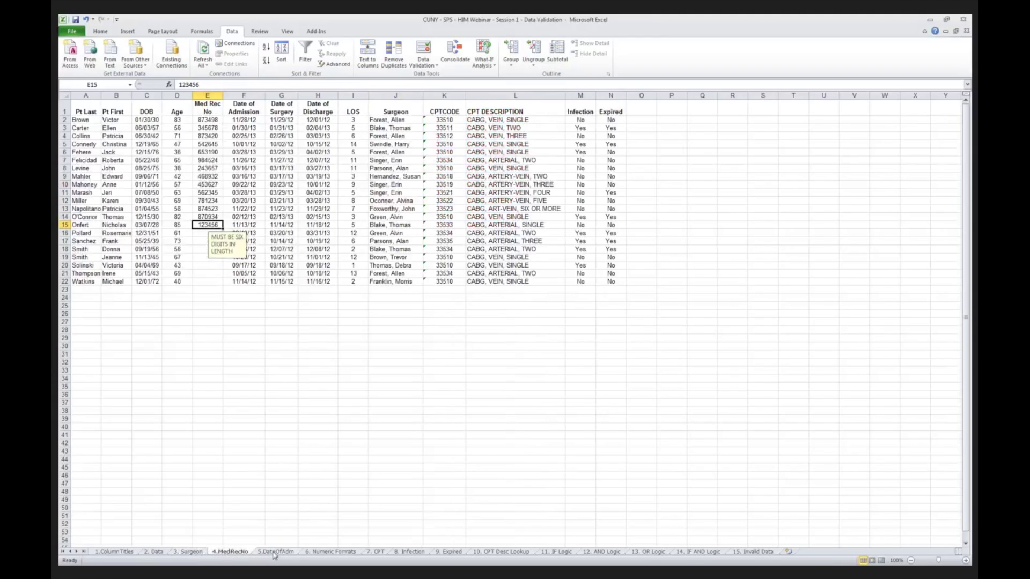